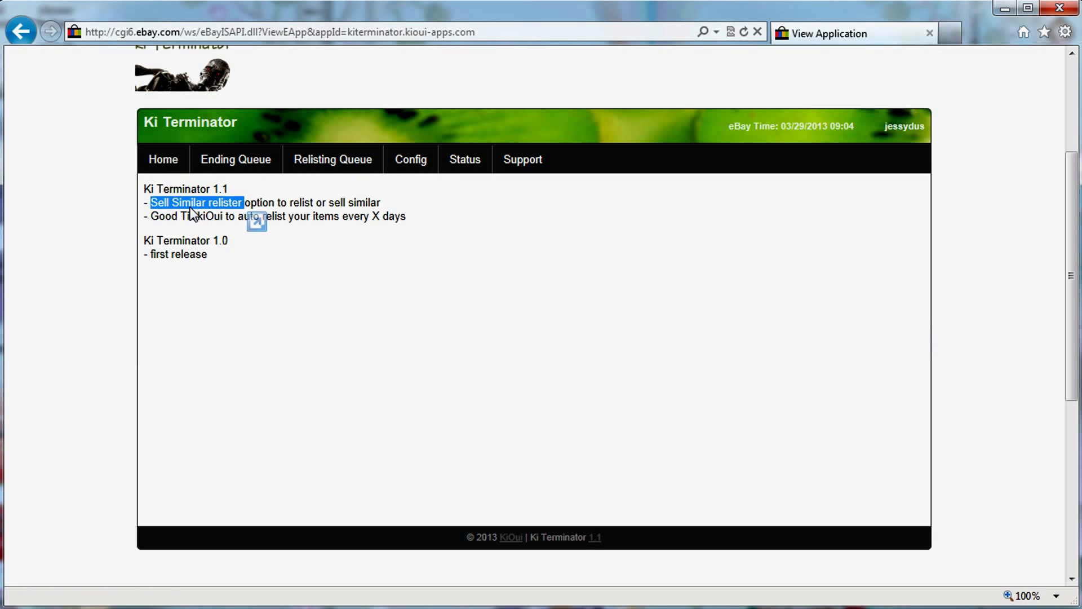
Highlight the Good Till kiOui feature note, then bring up the still-empty Ending Queue.
{"action": "left_click", "coordinate": [154, 217]}
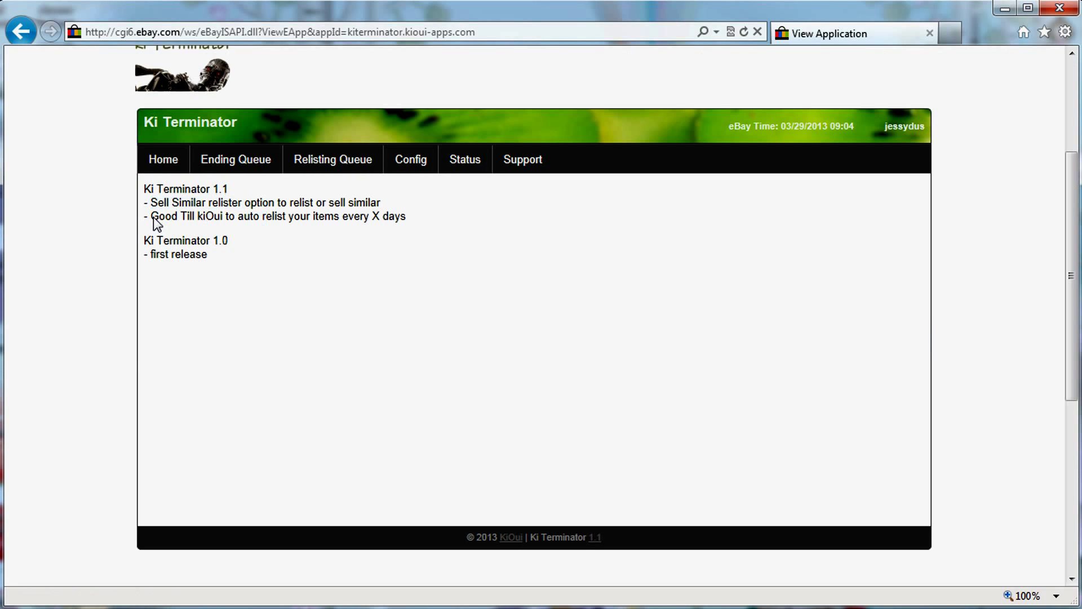
{"action": "left_click_drag", "start_coordinate": [150, 218], "coordinate": [197, 220]}
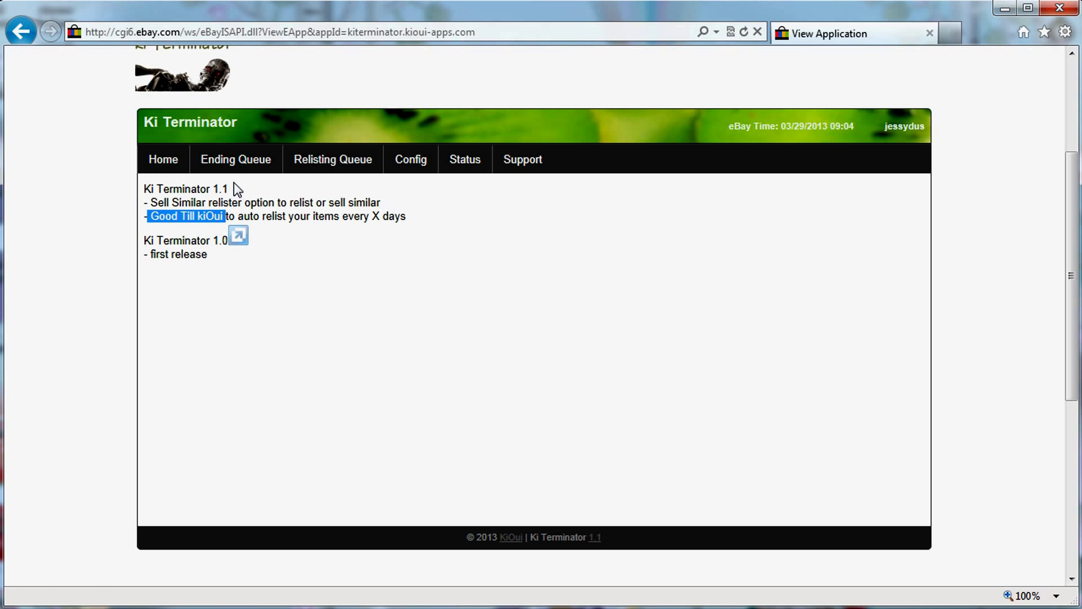
{"action": "left_click", "coordinate": [234, 157]}
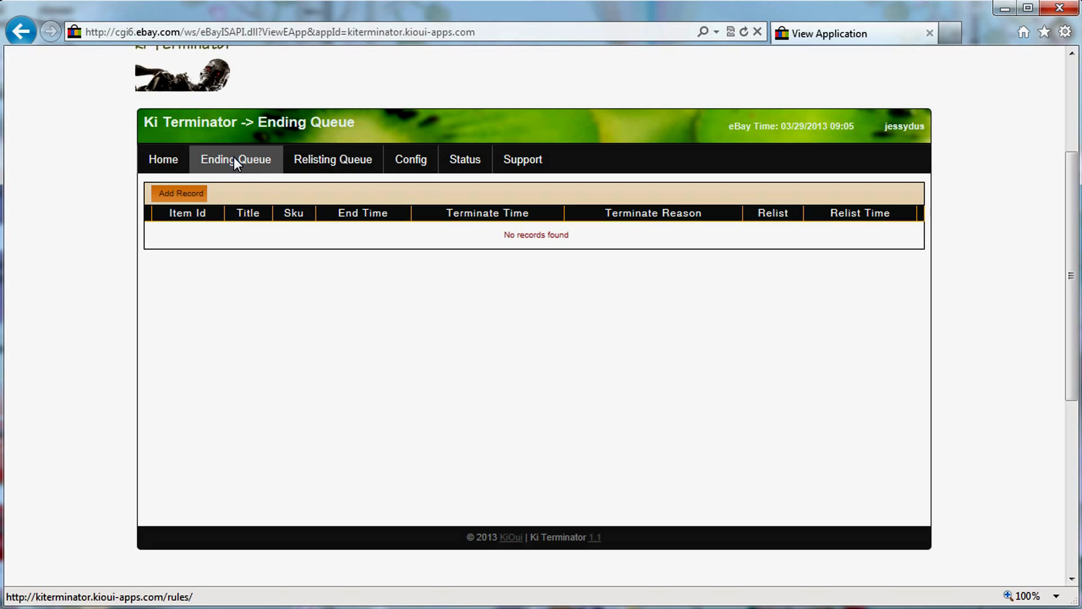
{"action": "left_click", "coordinate": [184, 194]}
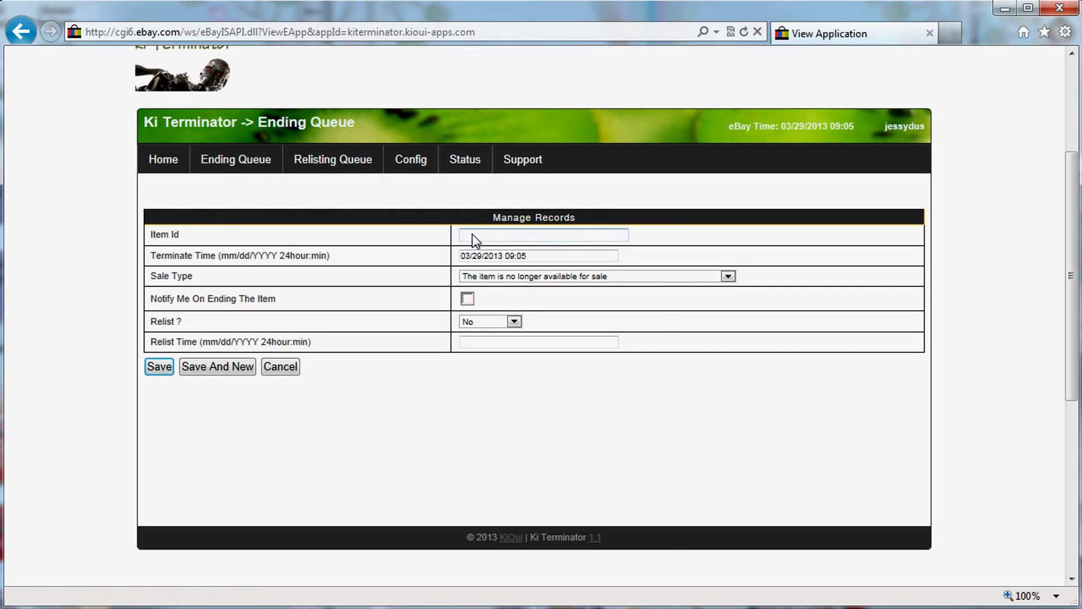
{"action": "type", "text": "123123"}
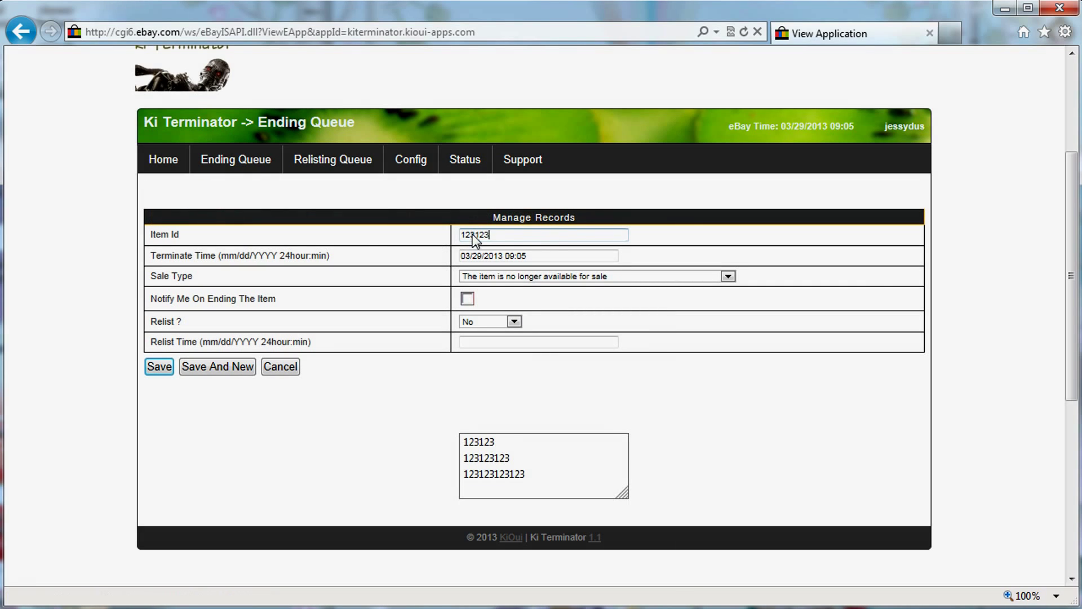
{"action": "type", "text": "123123"}
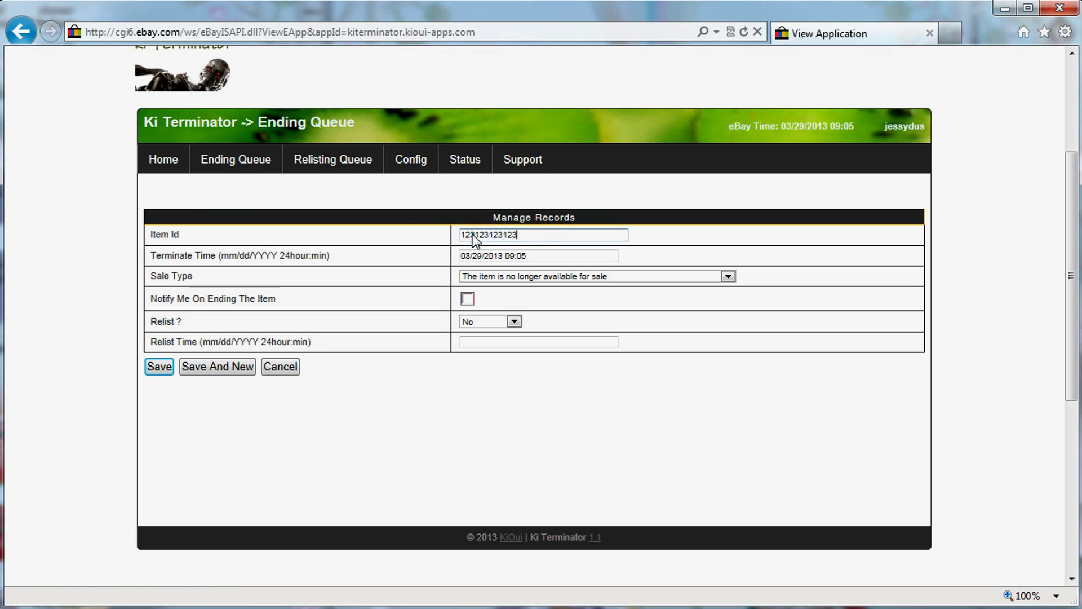
{"action": "left_click", "coordinate": [479, 258]}
{"action": "key", "text": "Left"}
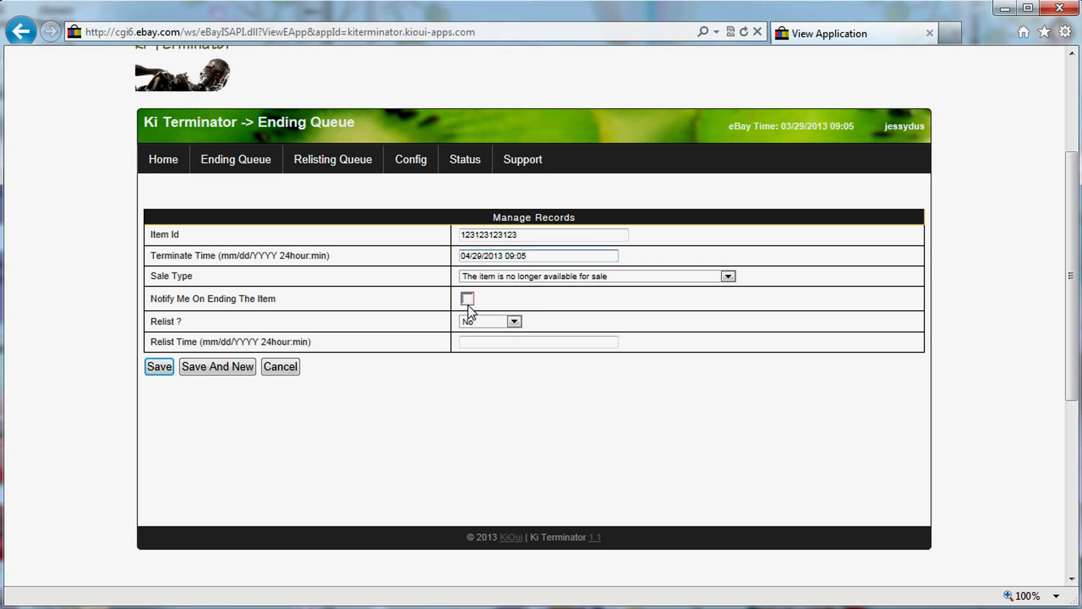
Choose Relist and set Relist Time to 04/30/2013 09:05 from the copied terminate time.
{"action": "left_click", "coordinate": [501, 322]}
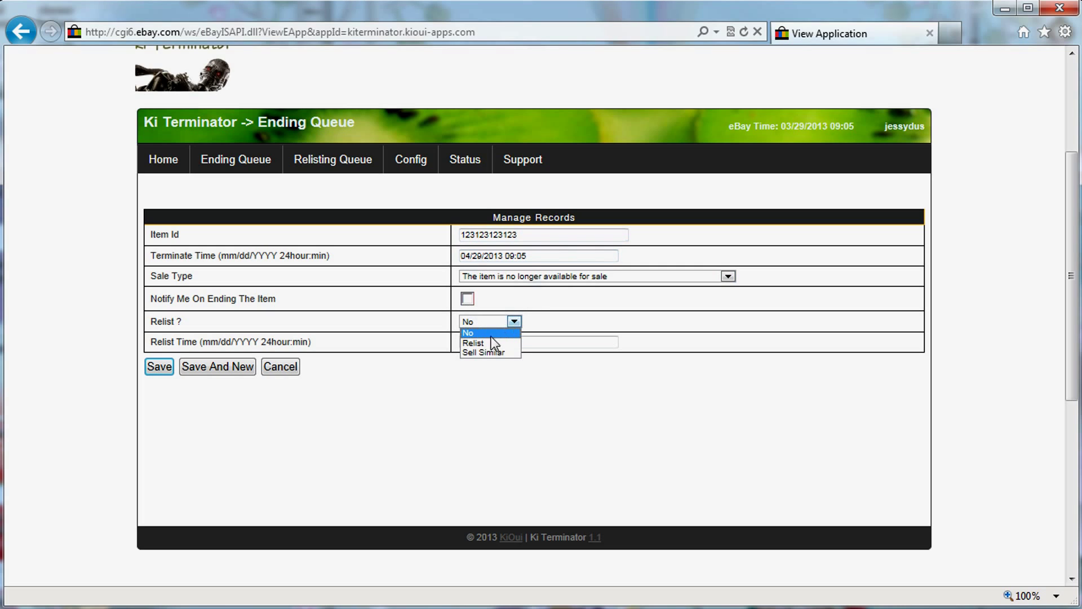
{"action": "left_click", "coordinate": [485, 343]}
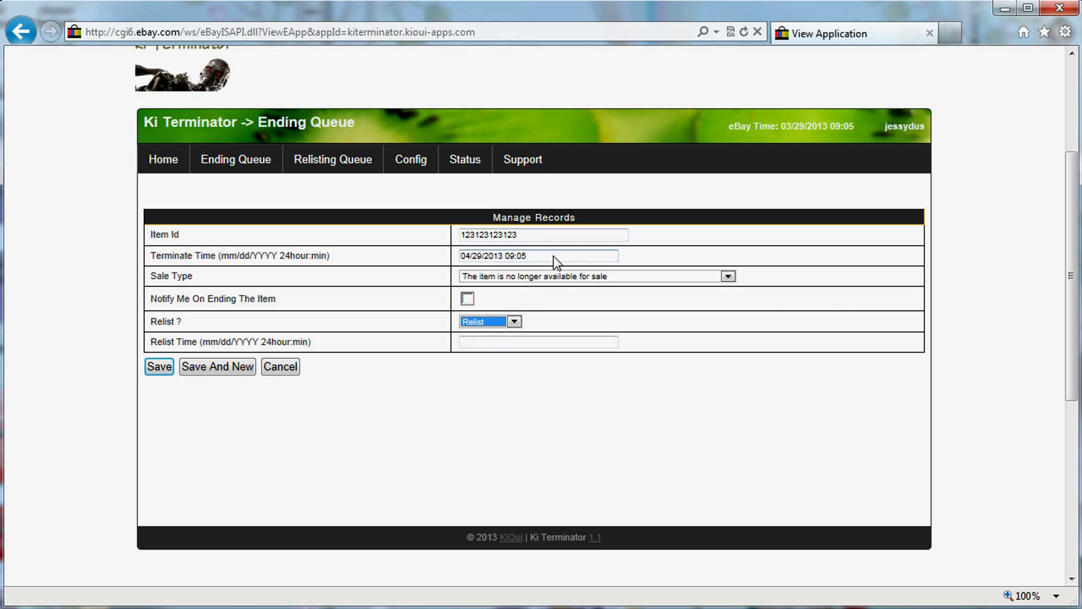
{"action": "left_click_drag", "start_coordinate": [554, 255], "coordinate": [376, 252]}
{"action": "key", "text": "ctrl+c"}
{"action": "left_click", "coordinate": [510, 342]}
{"action": "key", "text": "ctrl+v"}
{"action": "left_click", "coordinate": [483, 342]}
{"action": "key", "text": "BackSpace"}
{"action": "key", "text": "BackSpace"}
{"action": "key", "text": "BackSpace"}
{"action": "type", "text": "30/"}
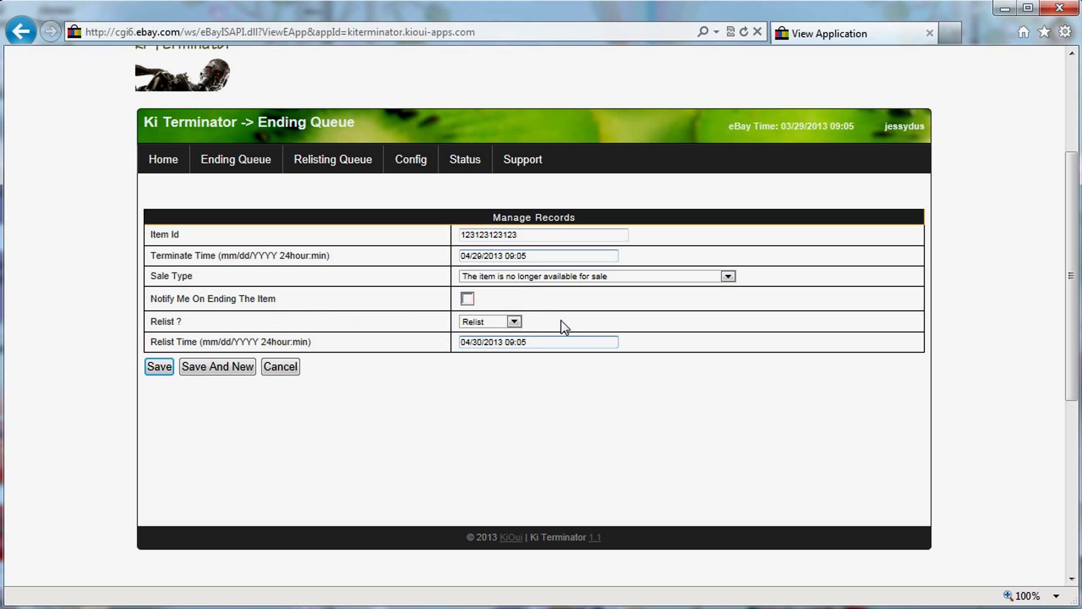
{"action": "left_click", "coordinate": [493, 326]}
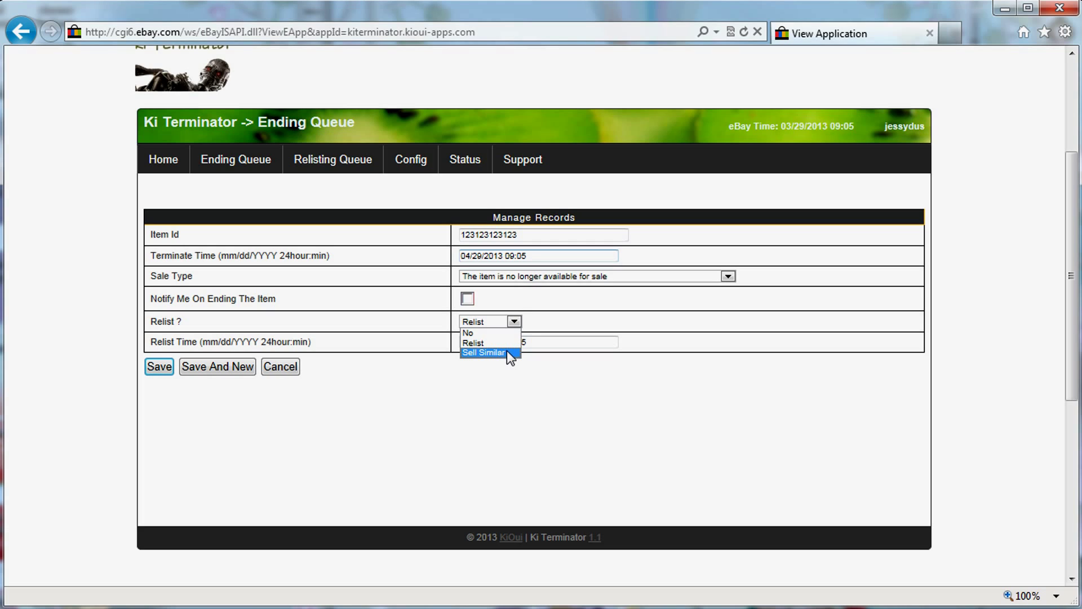
Switch to Sell Similar and set Terminate Time to 03/29/2013 09:15 from the eBay time.
{"action": "left_click", "coordinate": [506, 352]}
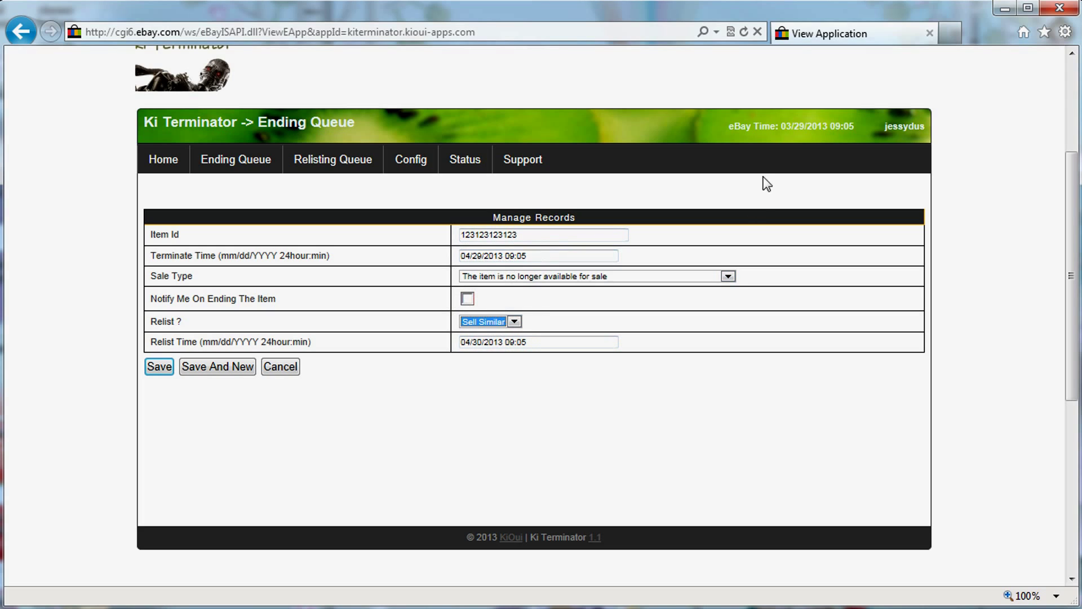
{"action": "left_click_drag", "start_coordinate": [779, 124], "coordinate": [860, 126]}
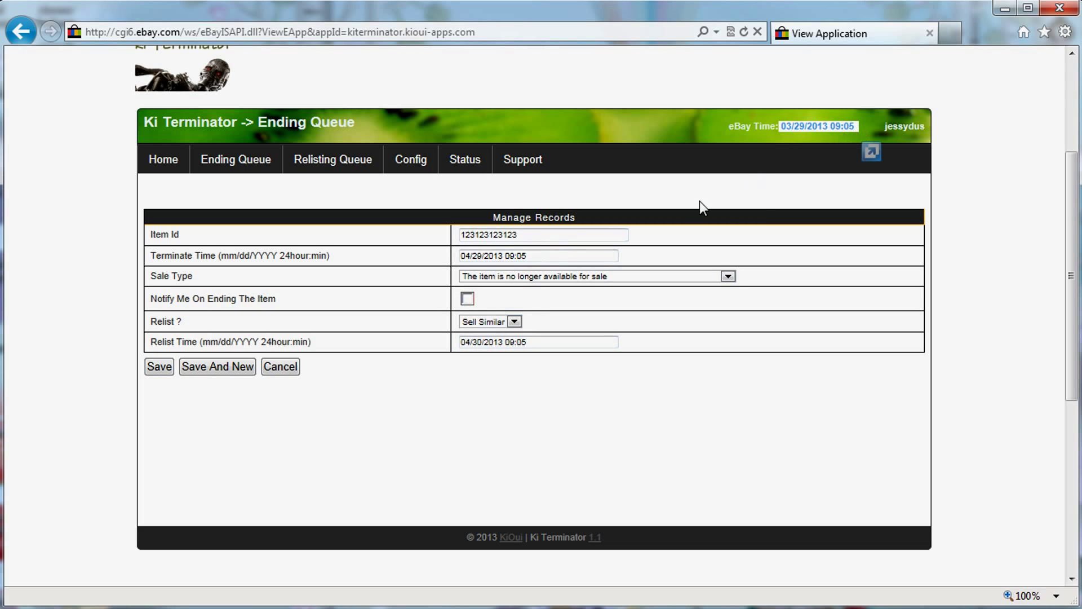
{"action": "left_click_drag", "start_coordinate": [549, 257], "coordinate": [227, 259]}
{"action": "key", "text": "ctrl+v"}
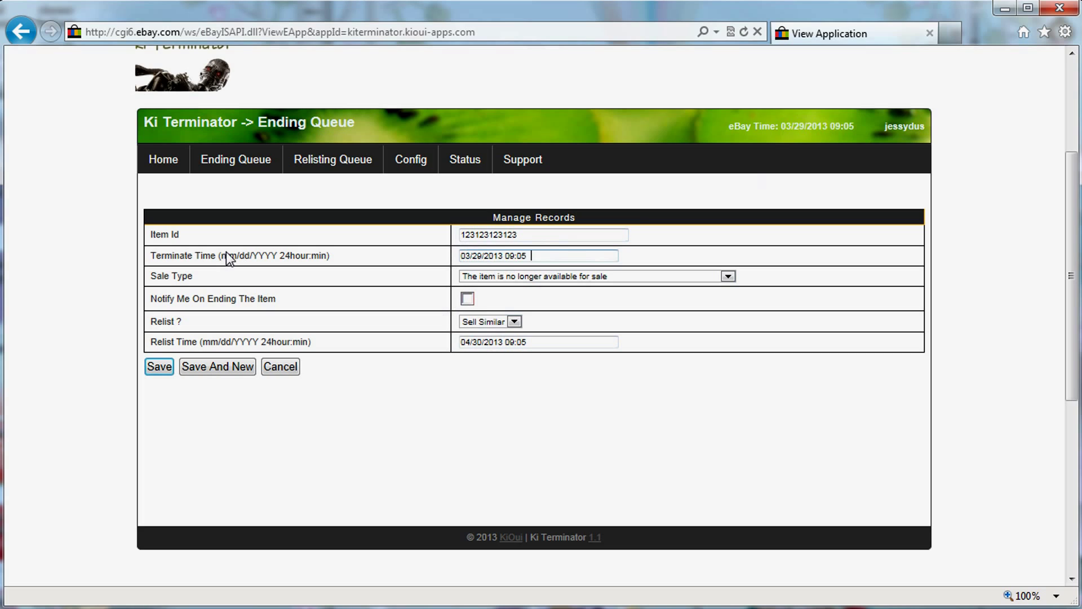
{"action": "key", "text": "Left"}
{"action": "key", "text": "Left"}
{"action": "key", "text": "Left"}
{"action": "key", "text": "Right"}
{"action": "key", "text": "Delete"}
{"action": "type", "text": "1"}
Copy the terminate time into Relist Time and change it to 03/29/2013 09:20.
{"action": "left_click_drag", "start_coordinate": [552, 259], "coordinate": [350, 257]}
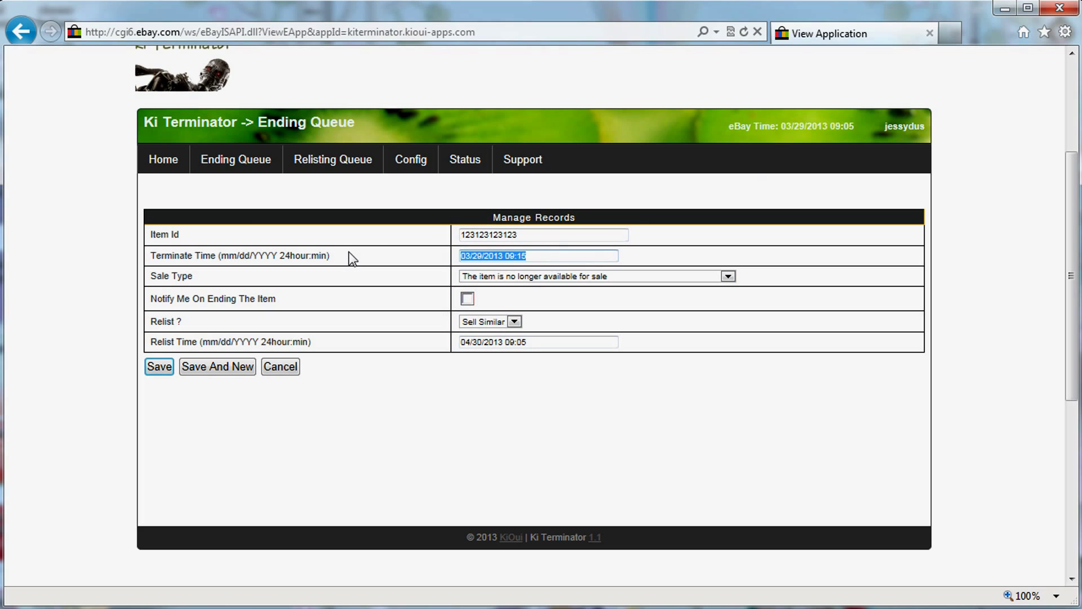
{"action": "left_click_drag", "start_coordinate": [558, 344], "coordinate": [213, 327]}
{"action": "key", "text": "ctrl+v"}
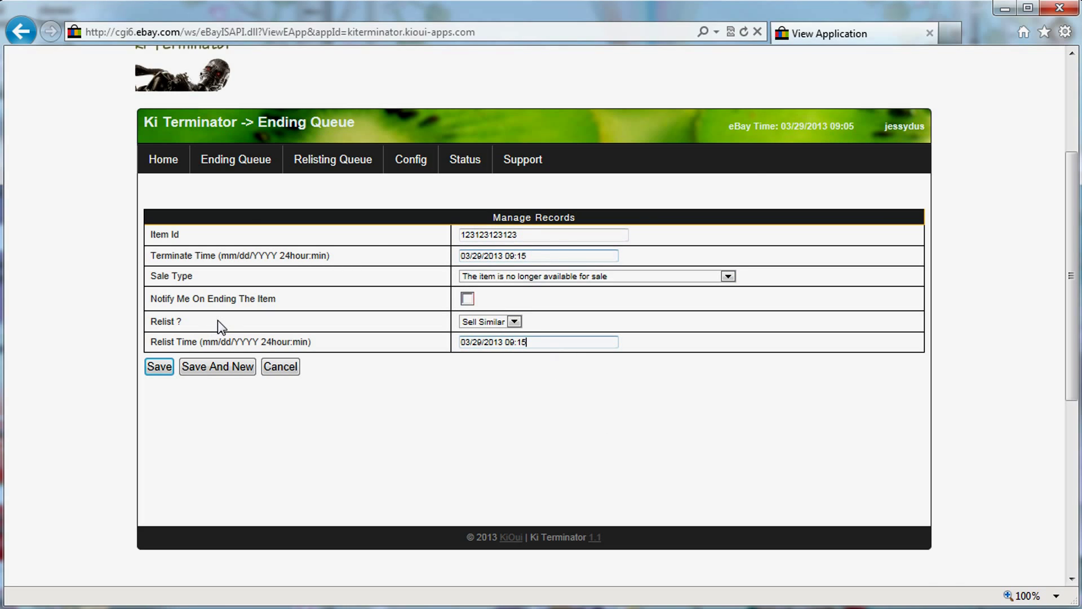
{"action": "key", "text": "BackSpace"}
{"action": "key", "text": "BackSpace"}
{"action": "type", "text": "20"}
{"action": "left_click_drag", "start_coordinate": [530, 235], "coordinate": [439, 243]}
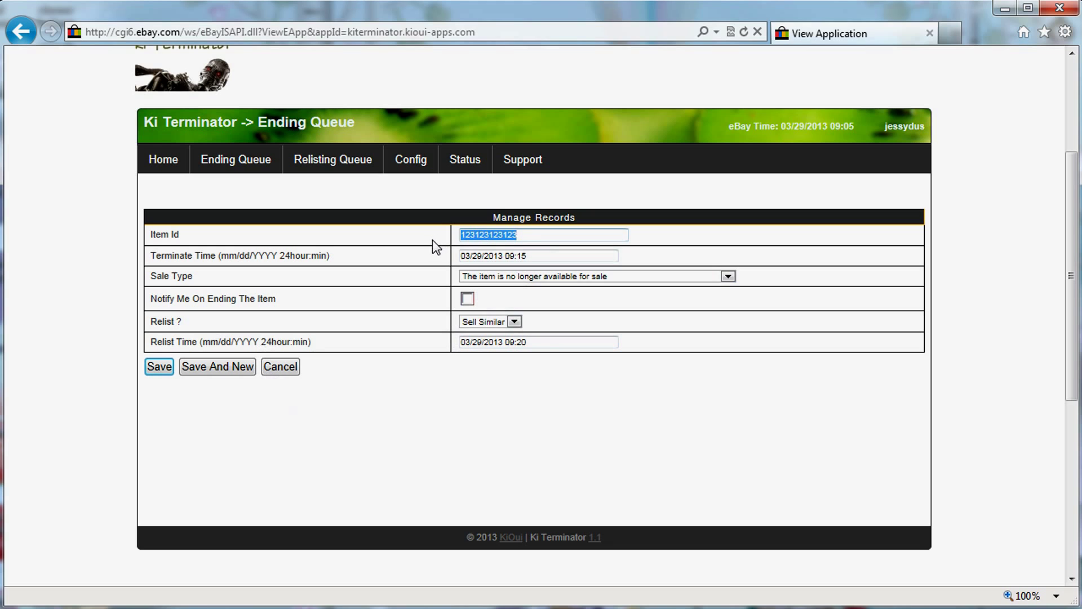
Save the record and refresh the Ending Queue to see its cannot-access warning.
{"action": "left_click", "coordinate": [157, 369]}
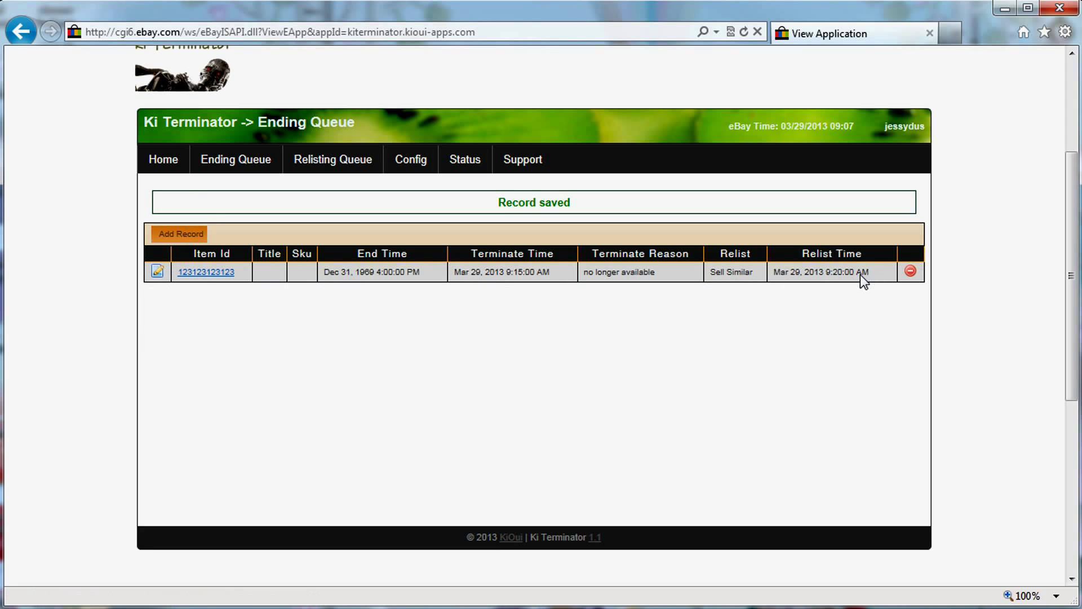
{"action": "left_click_drag", "start_coordinate": [785, 271], "coordinate": [780, 272]}
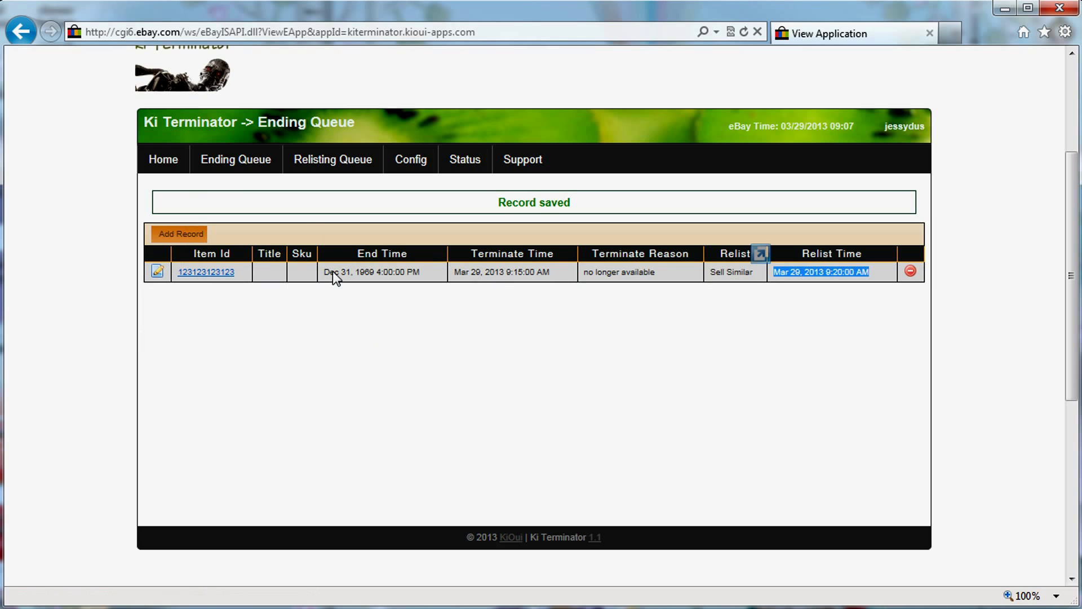
{"action": "left_click", "coordinate": [232, 161]}
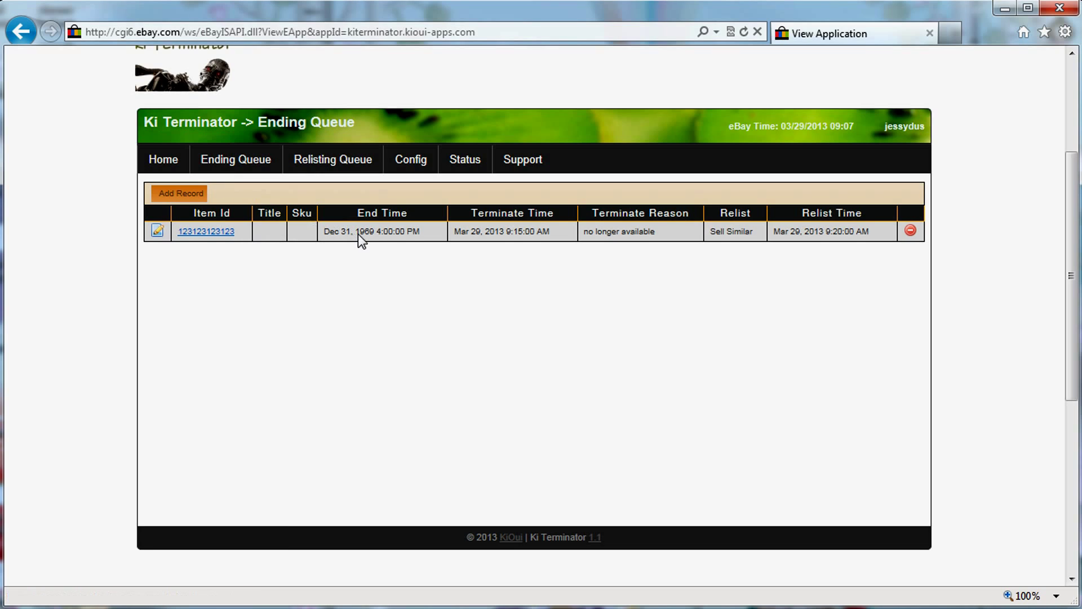
{"action": "left_click_drag", "start_coordinate": [425, 228], "coordinate": [343, 229]}
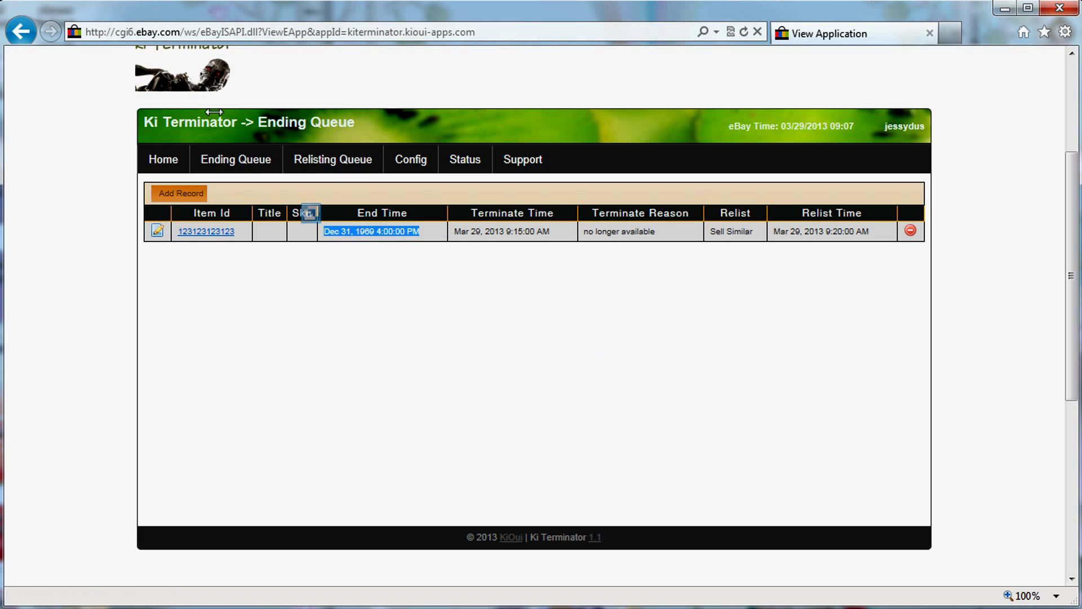
{"action": "left_click", "coordinate": [234, 164]}
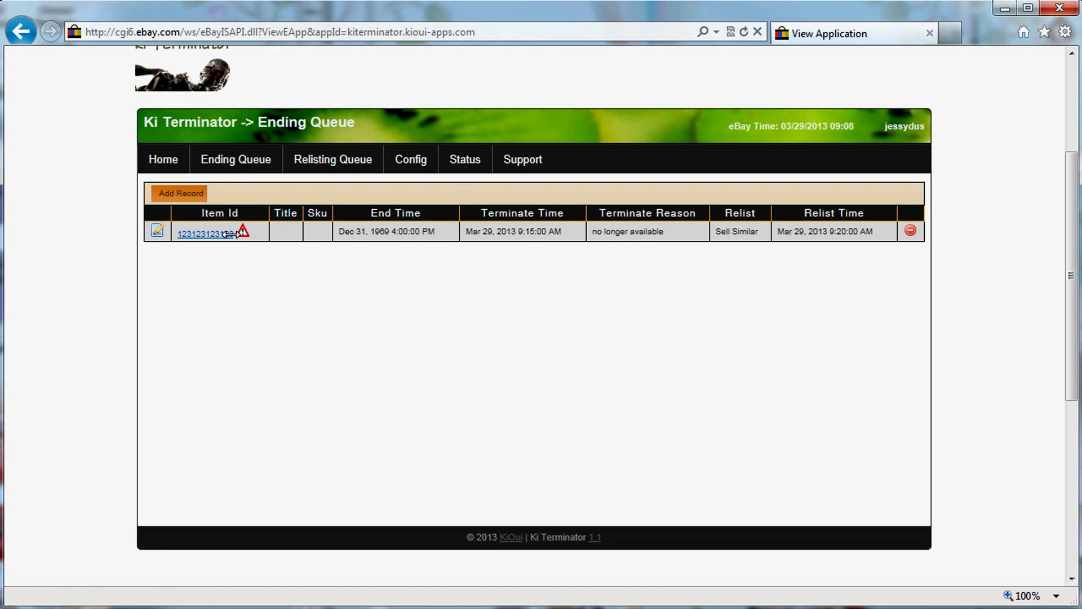
{"action": "mouse_move", "coordinate": [241, 232]}
{"action": "left_click", "coordinate": [325, 160]}
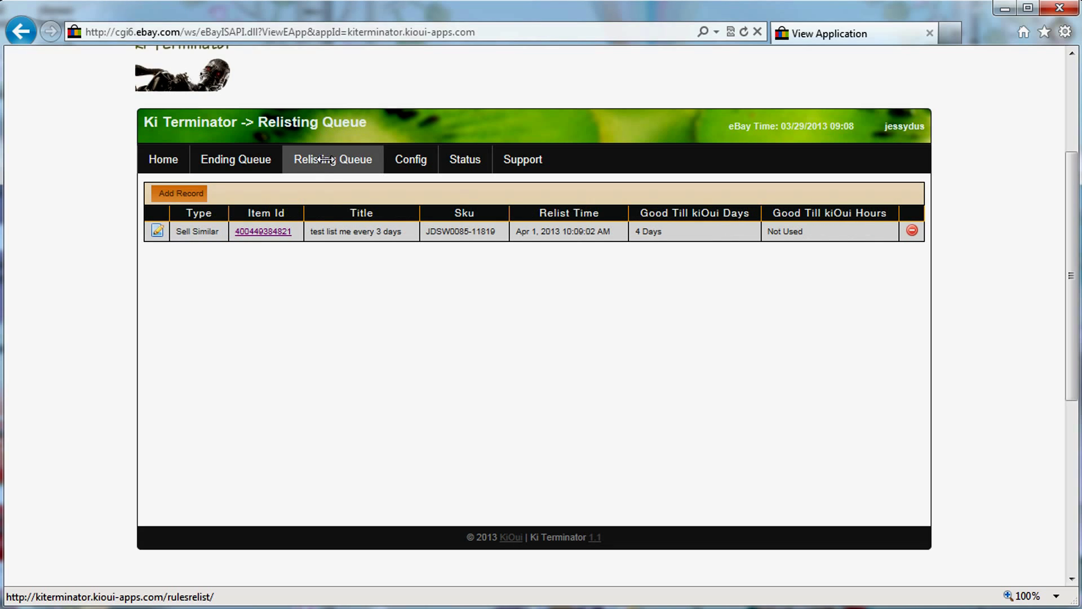
{"action": "left_click", "coordinate": [236, 158]}
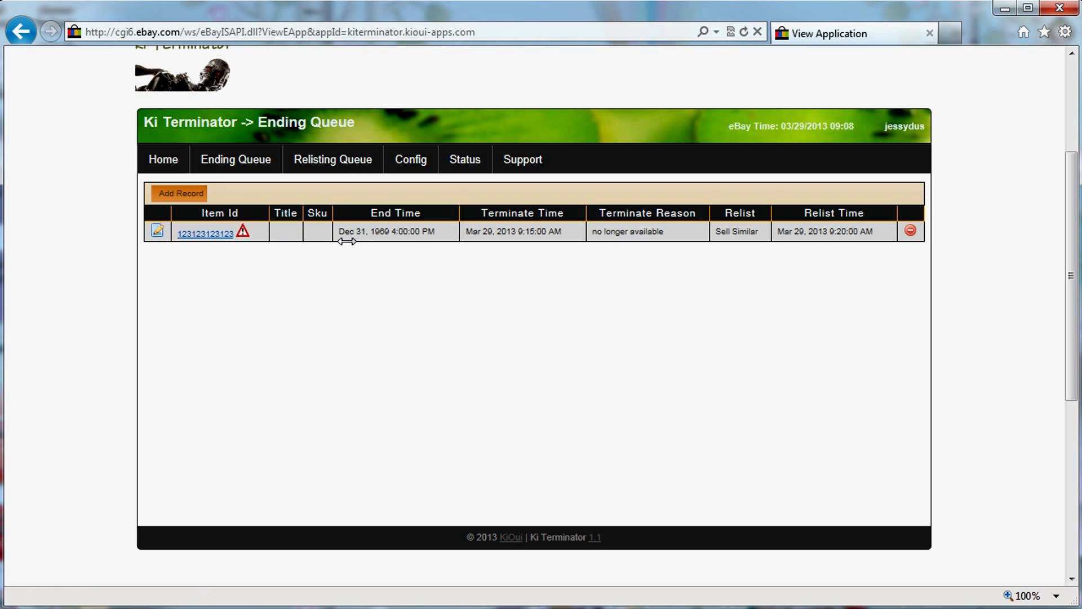
{"action": "left_click", "coordinate": [325, 162]}
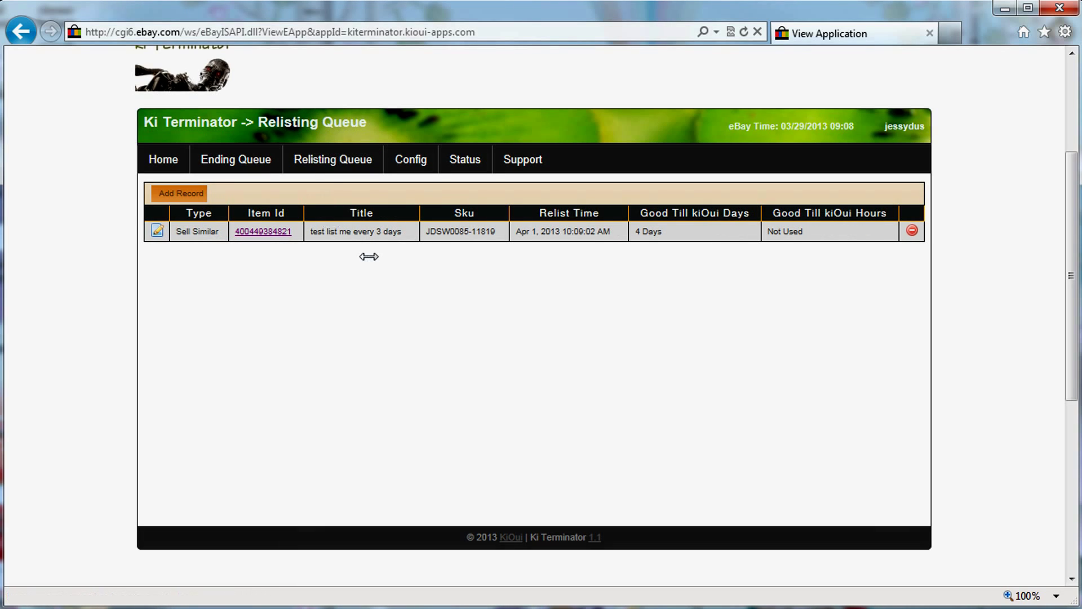
{"action": "left_click", "coordinate": [248, 230]}
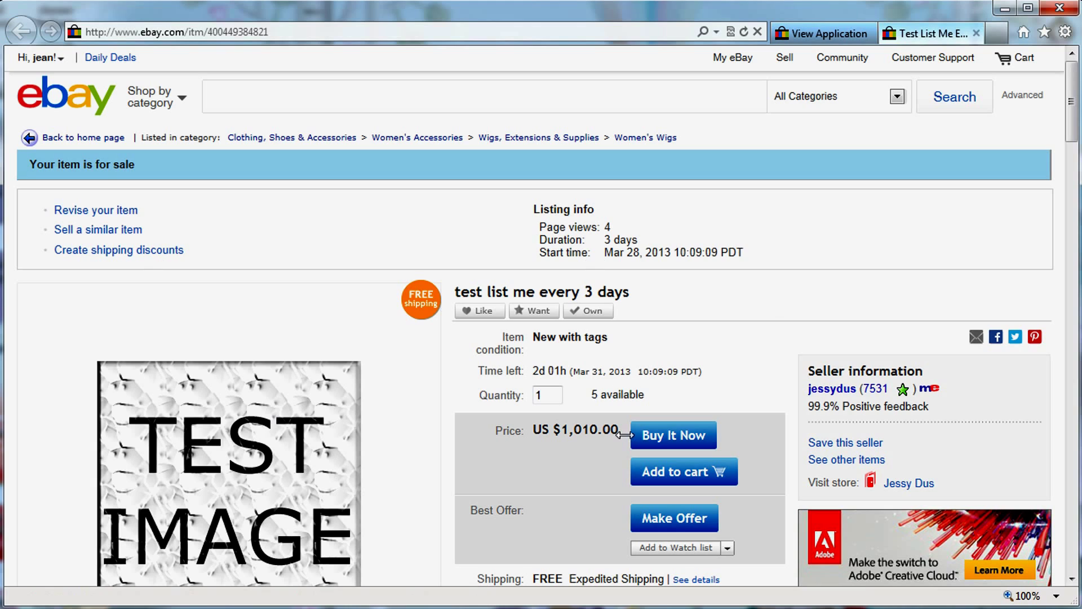
Close the eBay listing and review the record's Sell Similar type, Sku and Good Till days.
{"action": "left_click", "coordinate": [976, 35]}
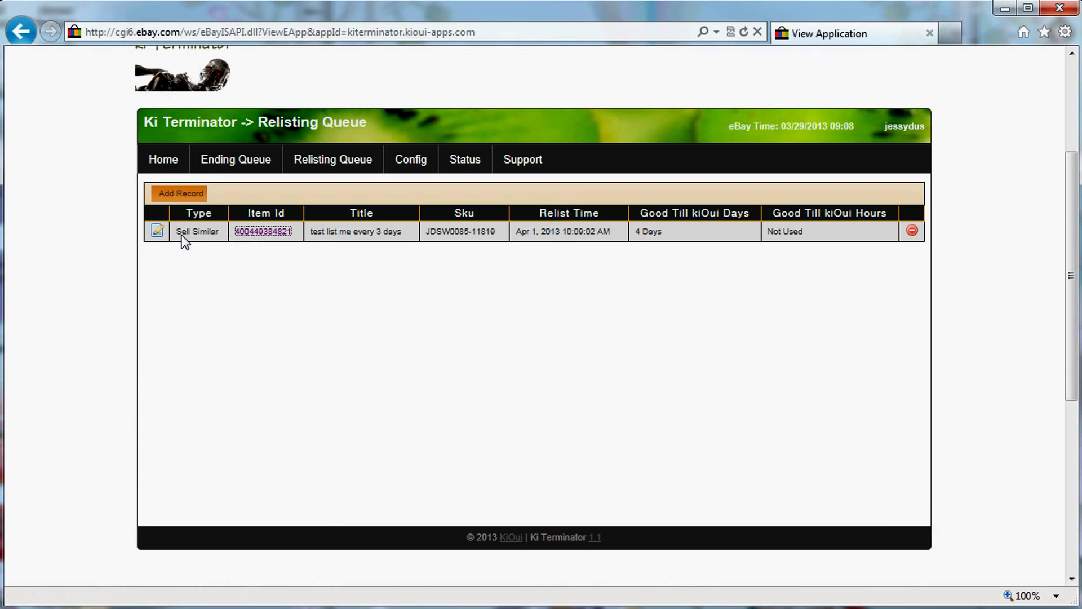
{"action": "left_click_drag", "start_coordinate": [180, 233], "coordinate": [208, 233]}
{"action": "left_click_drag", "start_coordinate": [451, 241], "coordinate": [606, 240]}
{"action": "left_click", "coordinate": [524, 241]}
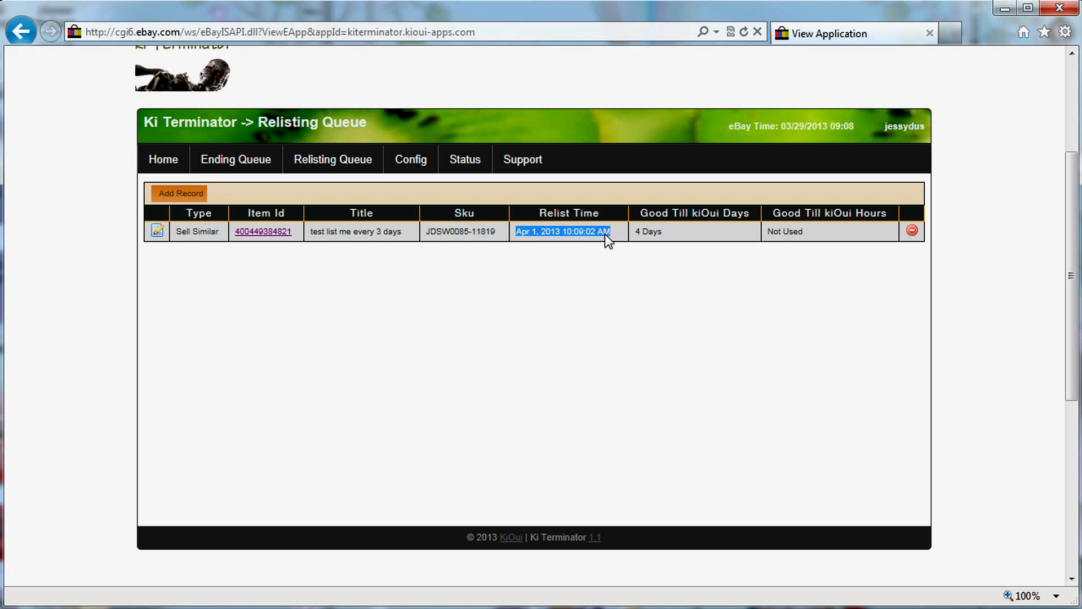
{"action": "left_click", "coordinate": [636, 229]}
{"action": "left_click_drag", "start_coordinate": [639, 233], "coordinate": [658, 235]}
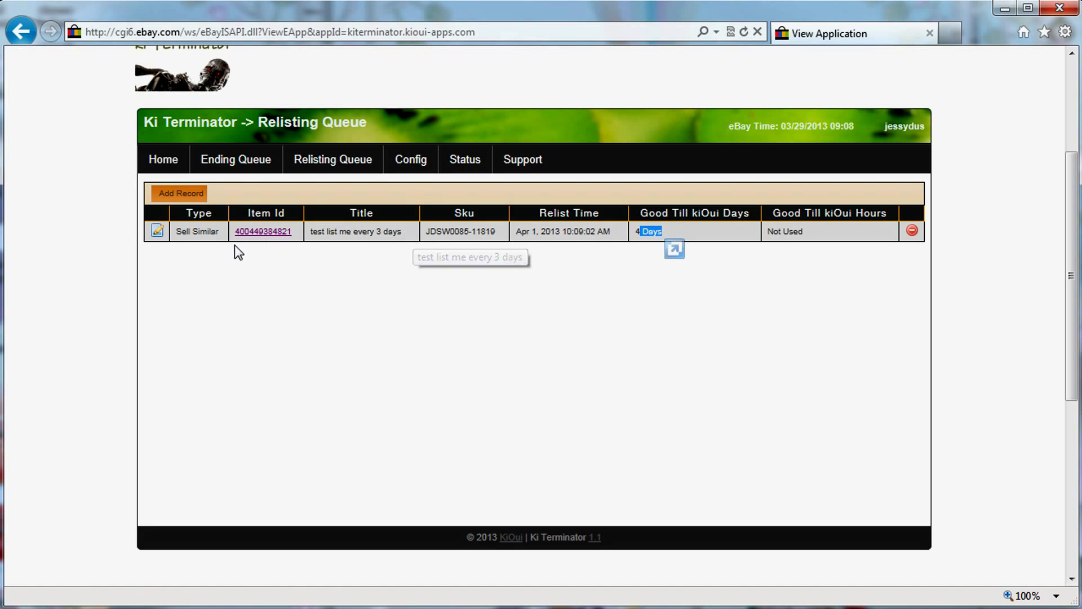
Compare the listing's 3-day duration with the 4 Days good-till value, then start a new record.
{"action": "left_click", "coordinate": [259, 240]}
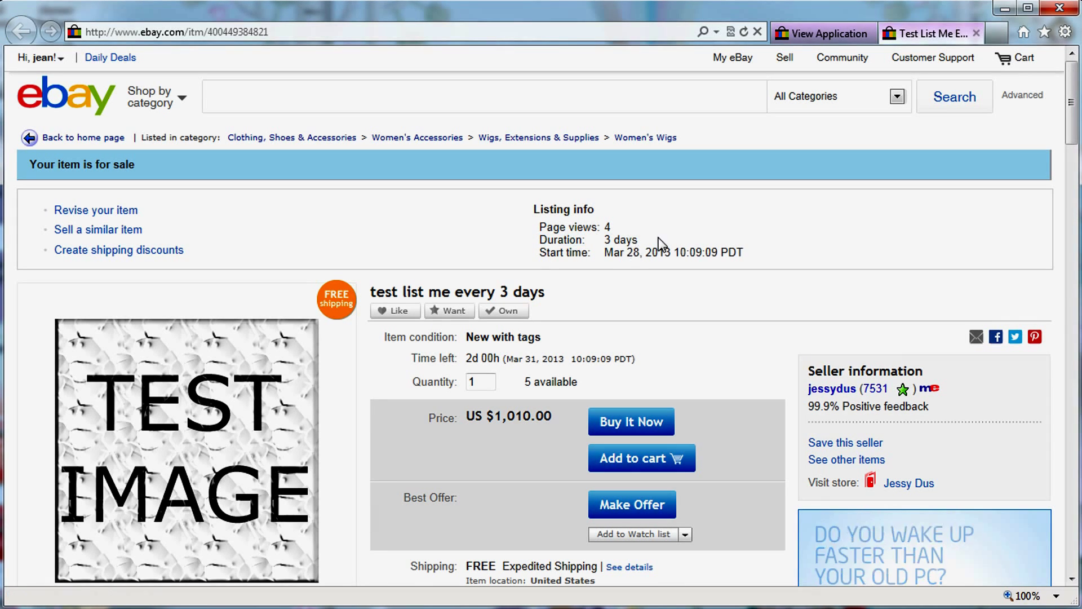
{"action": "left_click", "coordinate": [976, 33]}
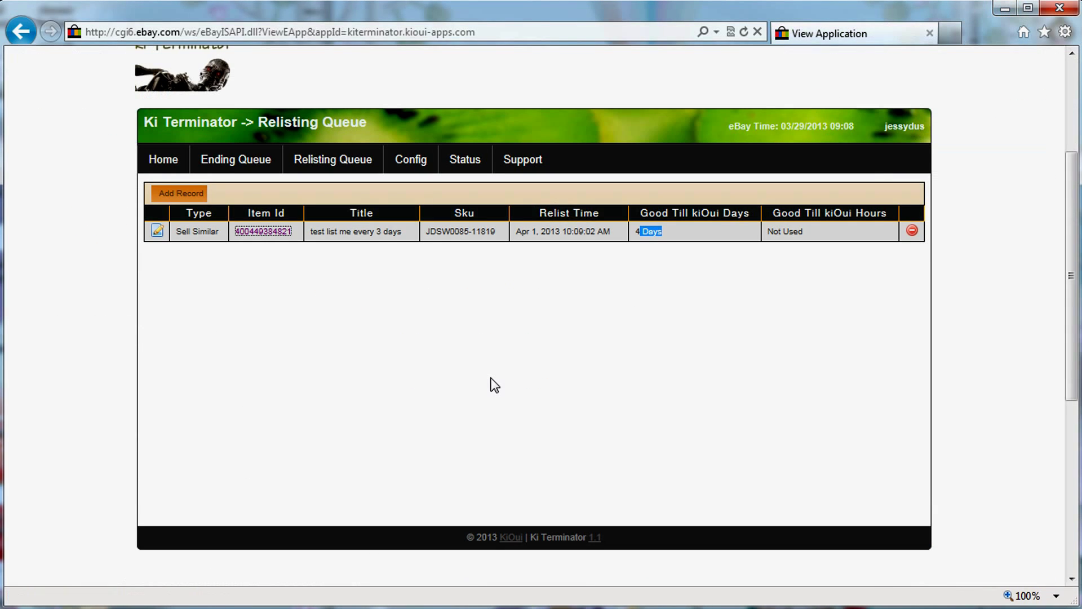
{"action": "left_click", "coordinate": [248, 232]}
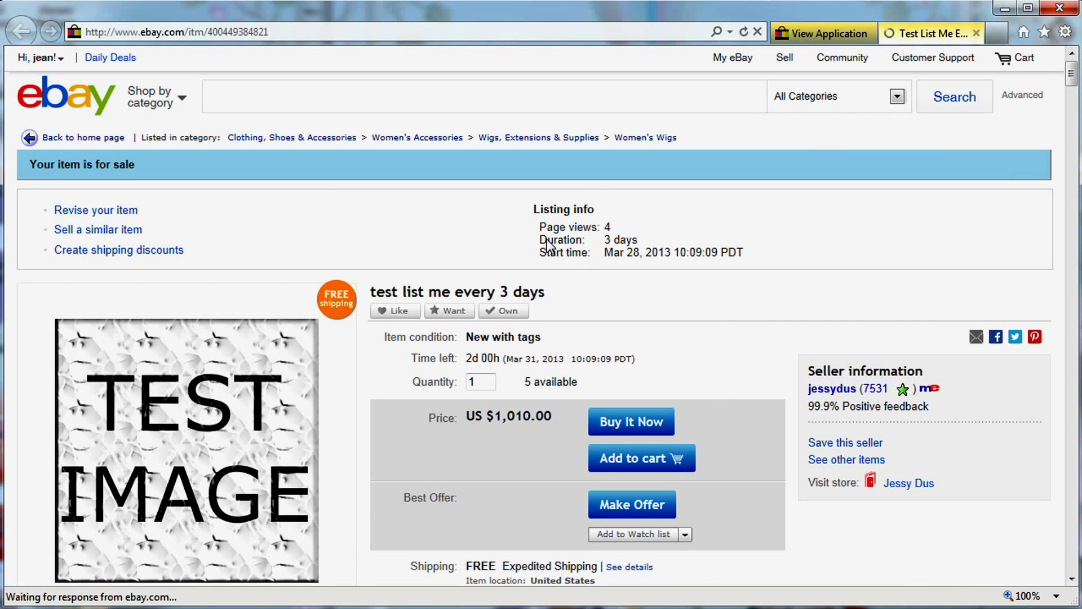
{"action": "left_click_drag", "start_coordinate": [540, 240], "coordinate": [610, 241]}
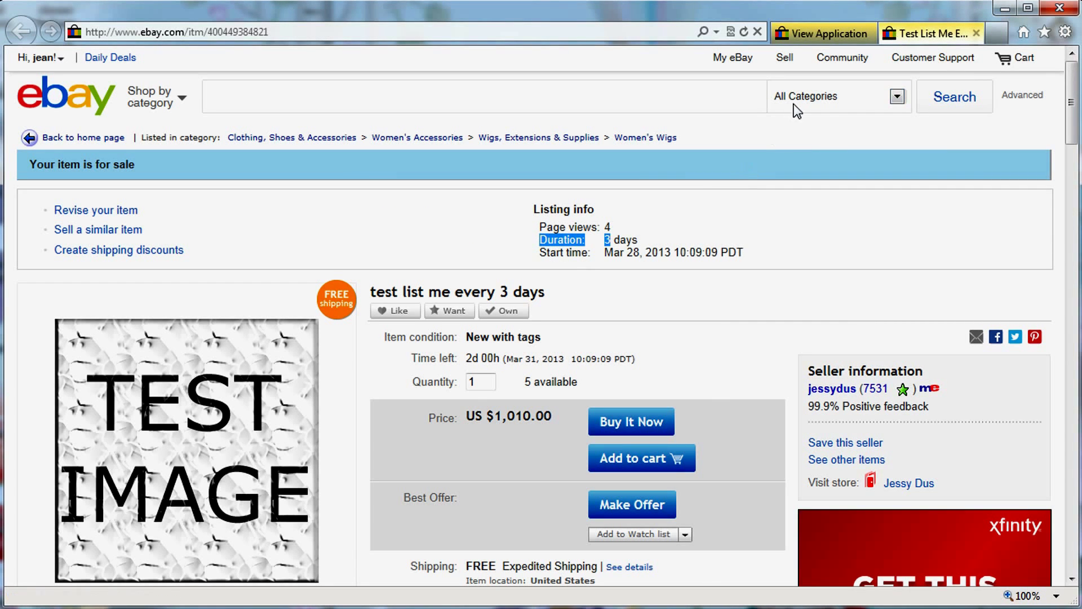
{"action": "left_click", "coordinate": [976, 33]}
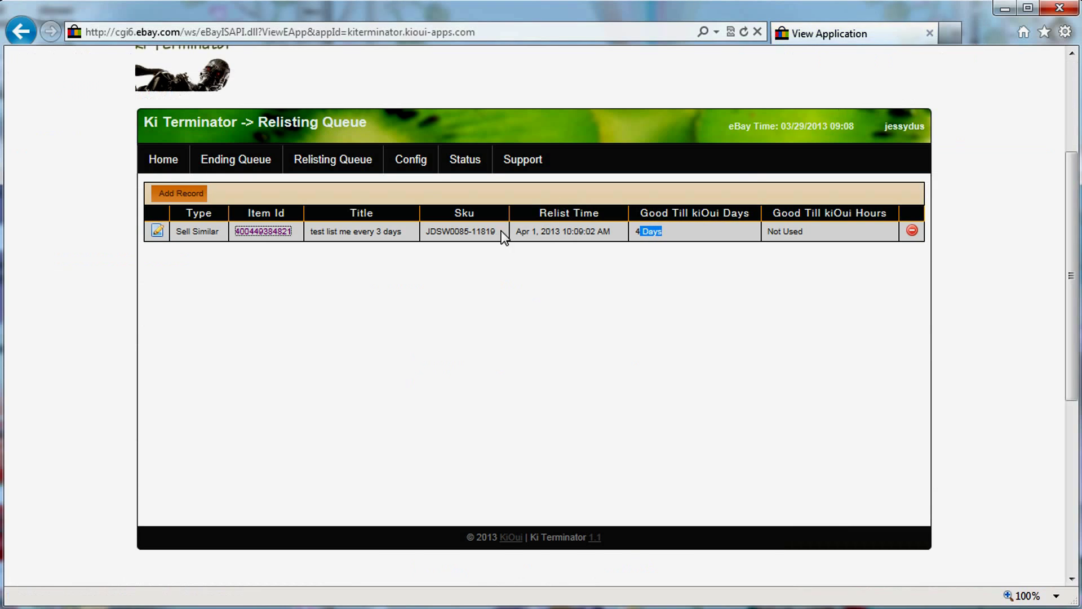
{"action": "left_click", "coordinate": [663, 234]}
{"action": "left_click_drag", "start_coordinate": [667, 240], "coordinate": [632, 241]}
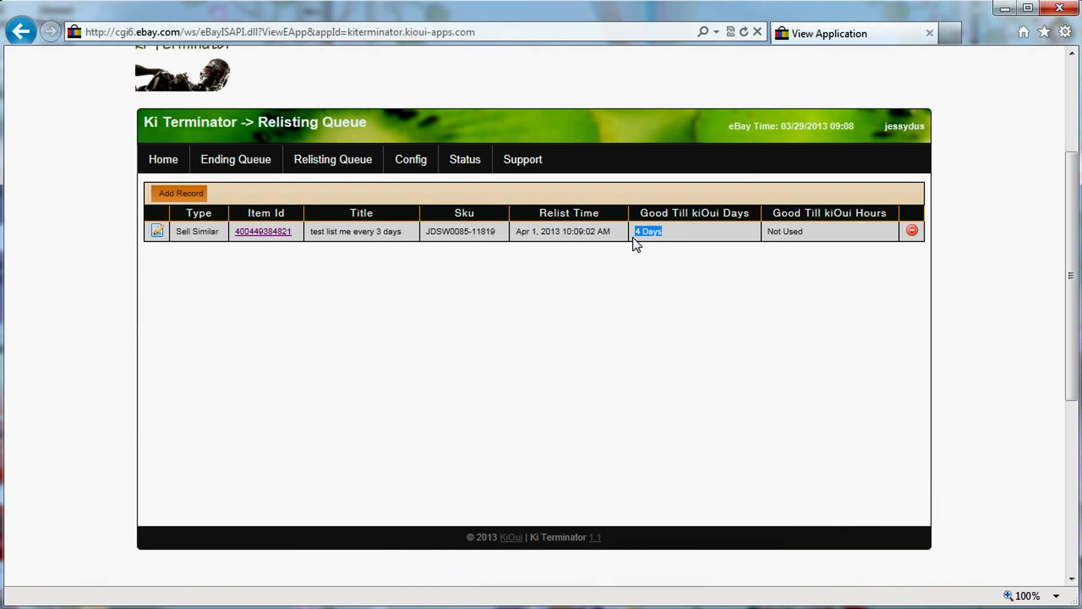
{"action": "left_click", "coordinate": [184, 194]}
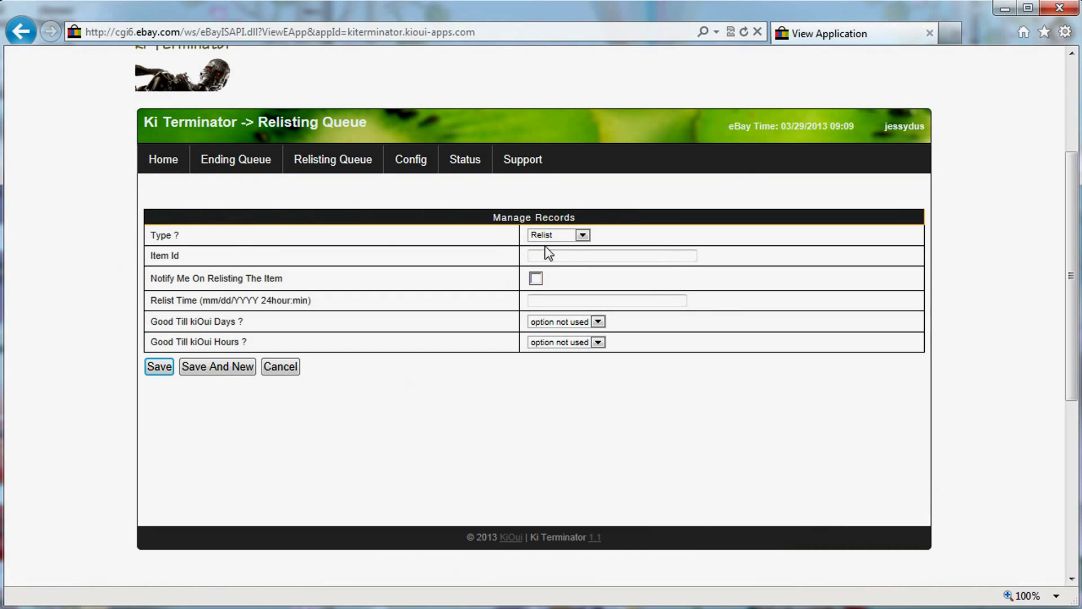
{"action": "left_click", "coordinate": [567, 237]}
{"action": "left_click", "coordinate": [559, 246]}
{"action": "left_click", "coordinate": [551, 258]}
{"action": "type", "text": "124123412341234"}
{"action": "left_click", "coordinate": [536, 278]}
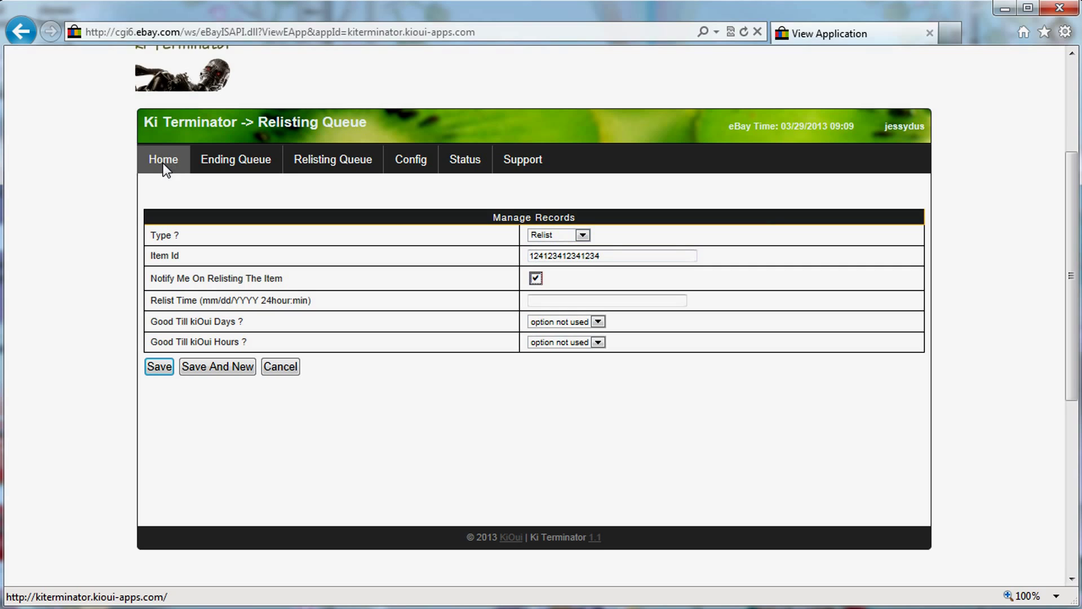
{"action": "left_click", "coordinate": [303, 161]}
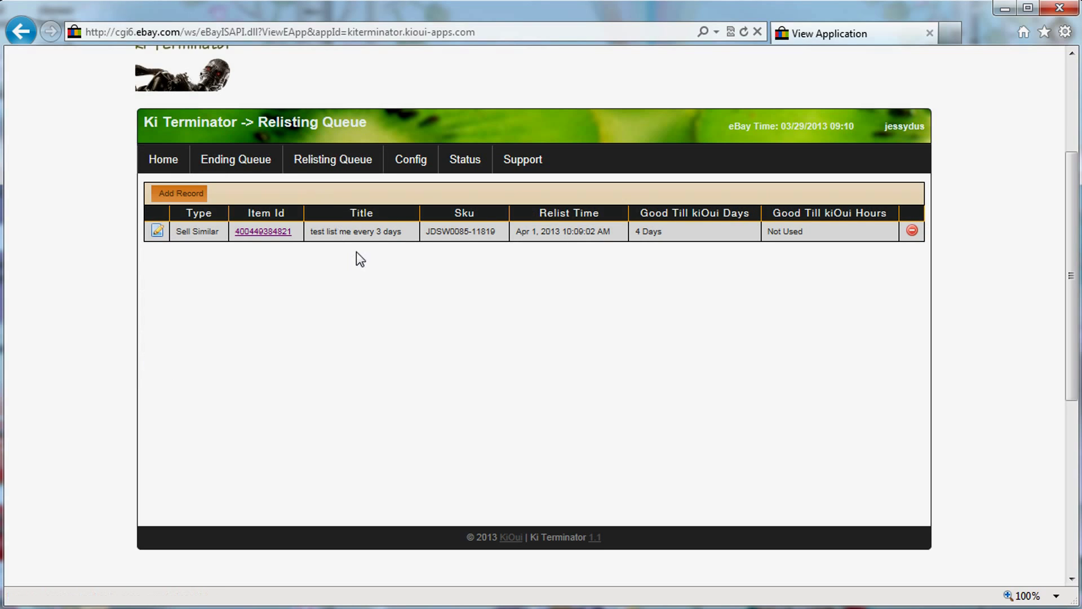
Start a new record using the queued item's copied number, with Notify ticked.
{"action": "left_click_drag", "start_coordinate": [292, 232], "coordinate": [233, 235]}
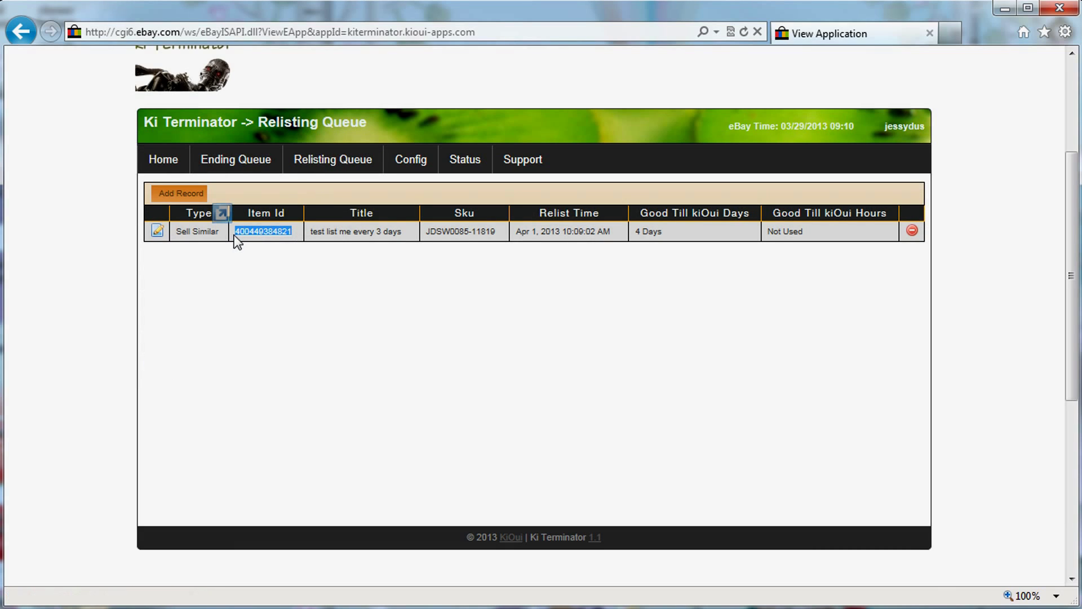
{"action": "left_click_drag", "start_coordinate": [170, 213], "coordinate": [171, 203]}
{"action": "left_click", "coordinate": [171, 192]}
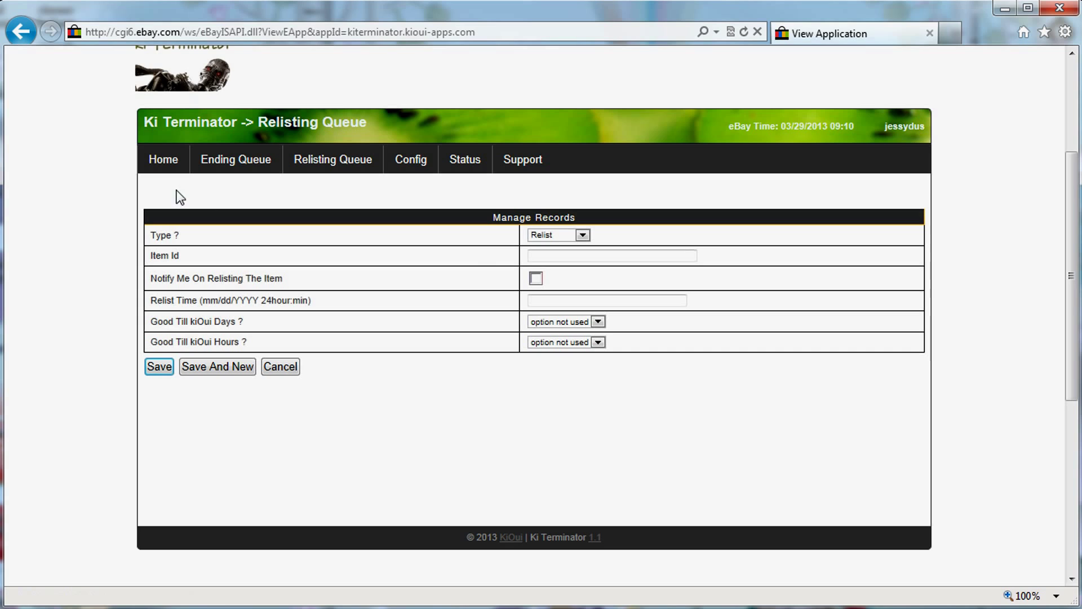
{"action": "left_click", "coordinate": [552, 257]}
{"action": "key", "text": "ctrl+v"}
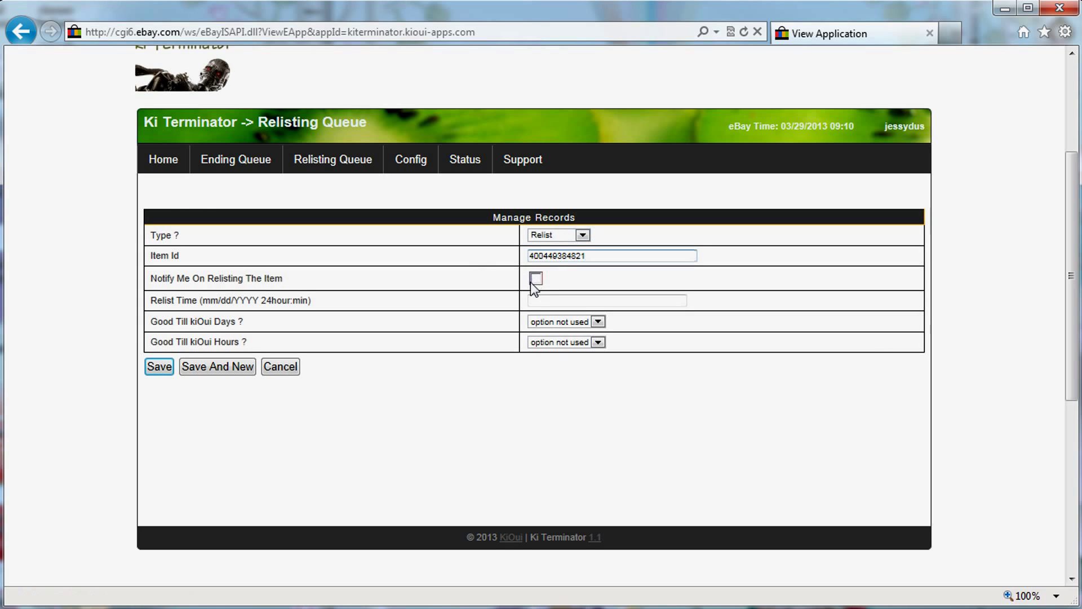
{"action": "left_click", "coordinate": [535, 280]}
Set Relist Time to the current eBay time, good-till 8 Days and 7 Hours, and save.
{"action": "left_click_drag", "start_coordinate": [781, 125], "coordinate": [824, 122]}
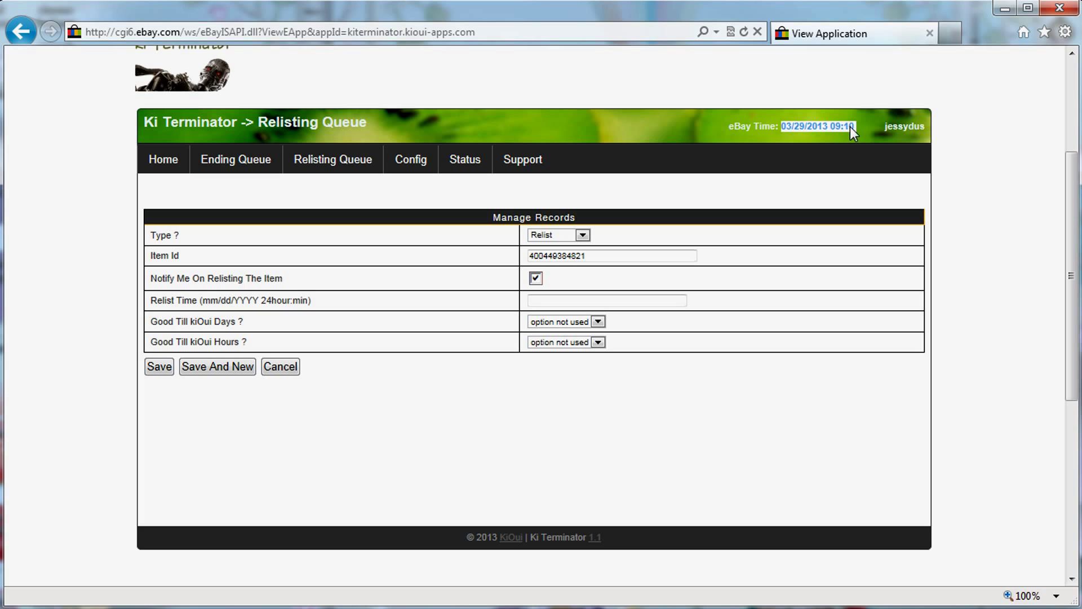
{"action": "key", "text": "ctrl+c"}
{"action": "left_click", "coordinate": [529, 302]}
{"action": "key", "text": "ctrl+v"}
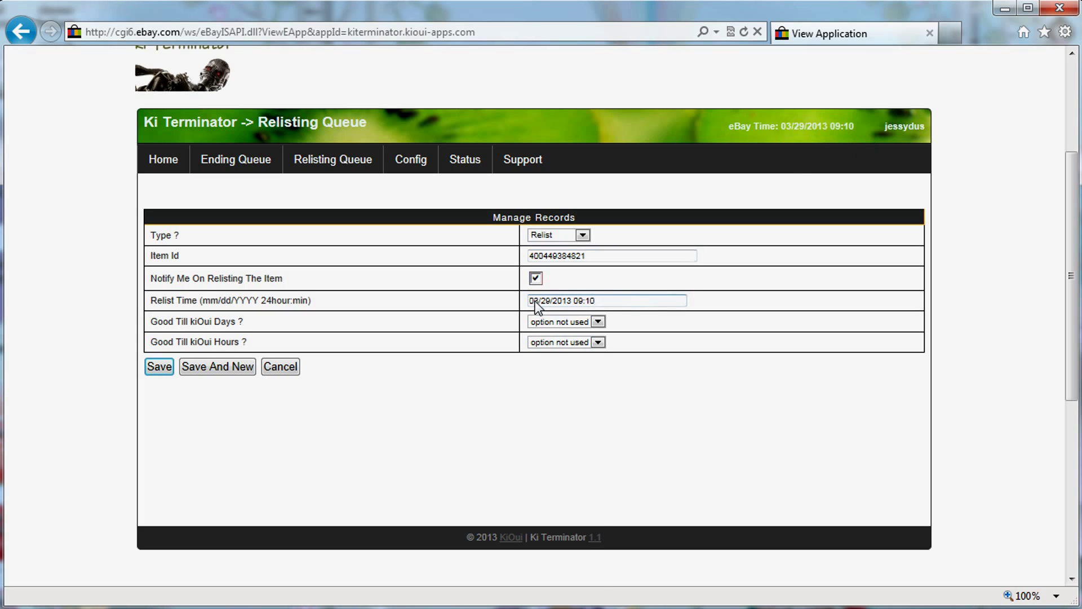
{"action": "left_click", "coordinate": [556, 322]}
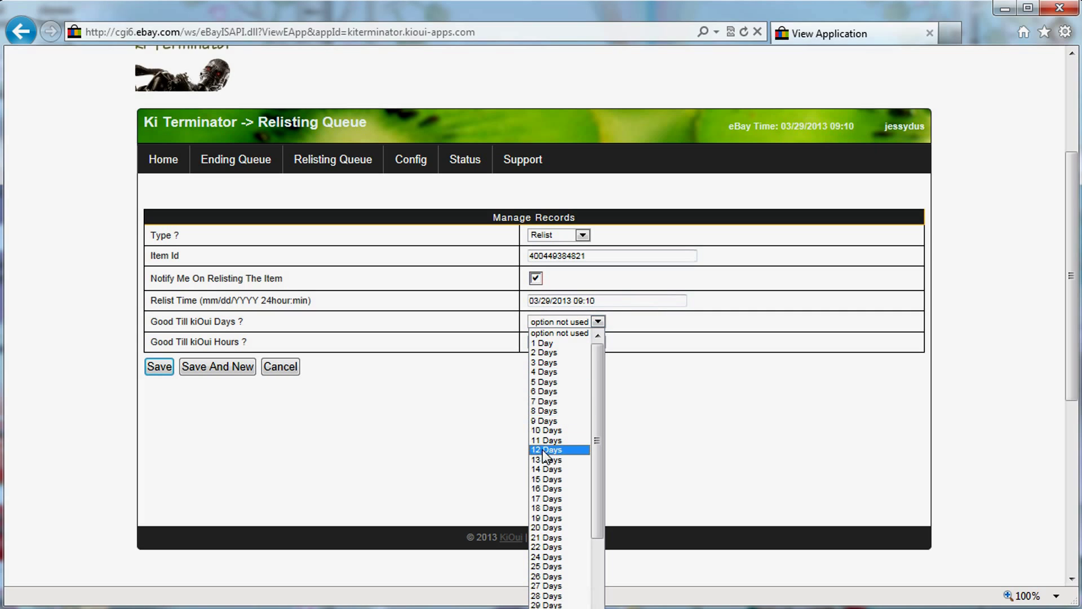
{"action": "left_click", "coordinate": [544, 411]}
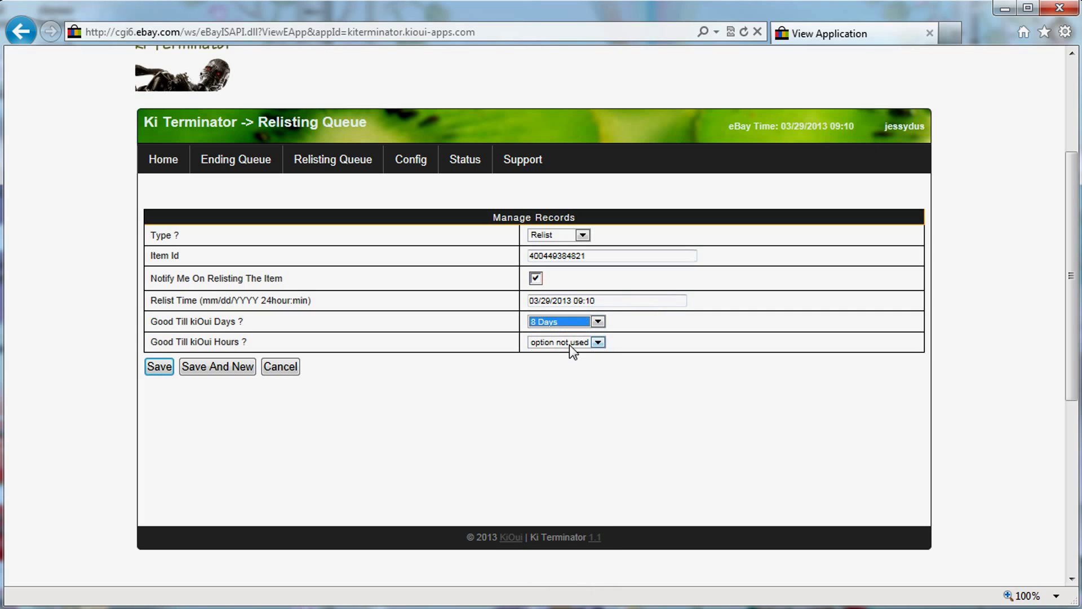
{"action": "left_click", "coordinate": [569, 344]}
{"action": "left_click", "coordinate": [545, 438]}
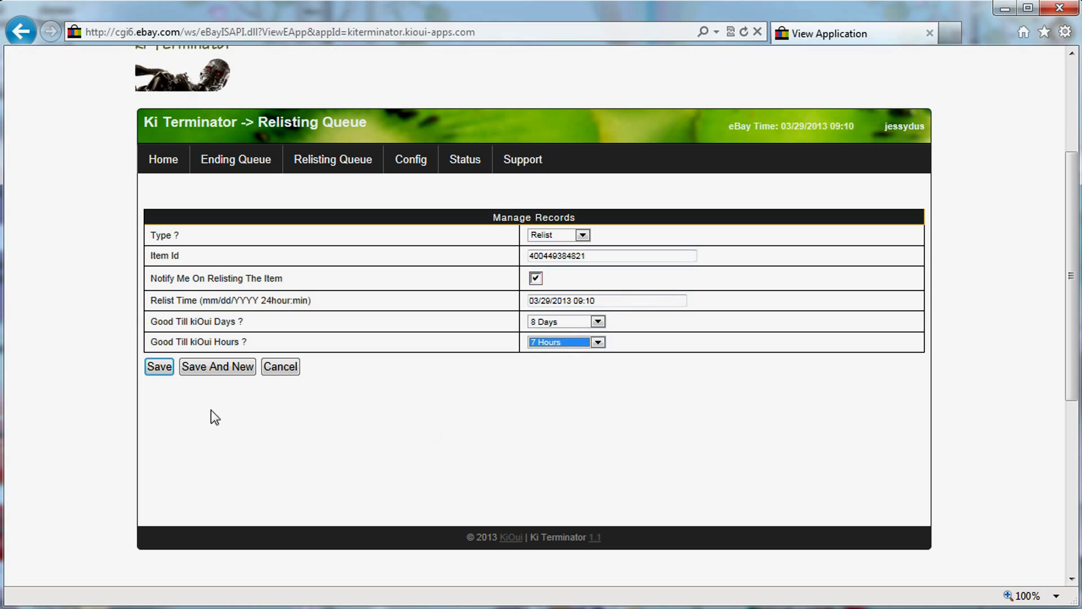
{"action": "left_click", "coordinate": [158, 367]}
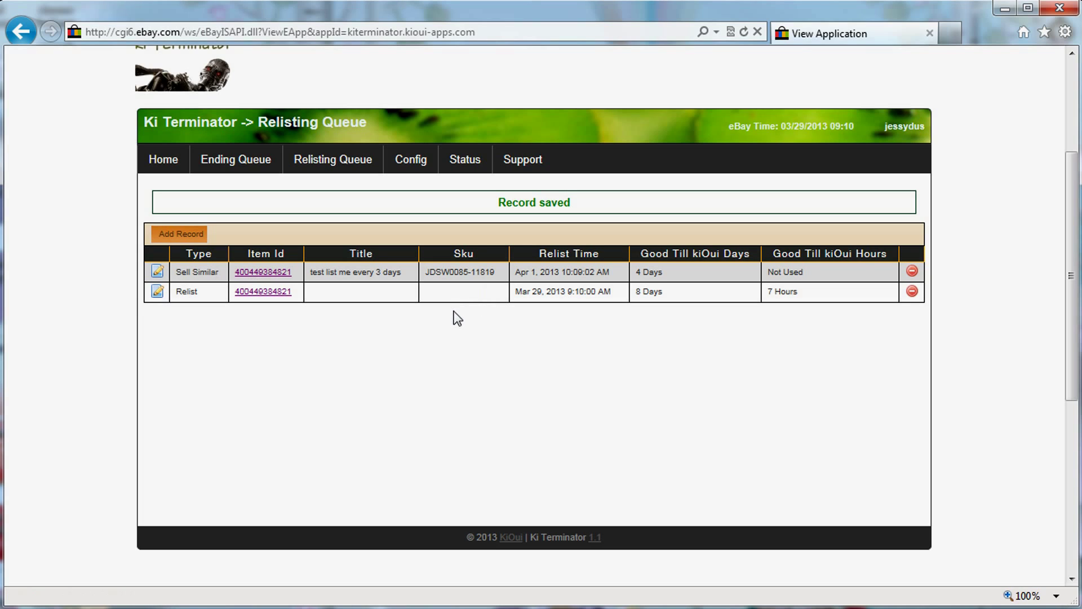
Reload the Relisting Queue and read the Relist row's warning 196 that the item was not relisted.
{"action": "left_click", "coordinate": [344, 165]}
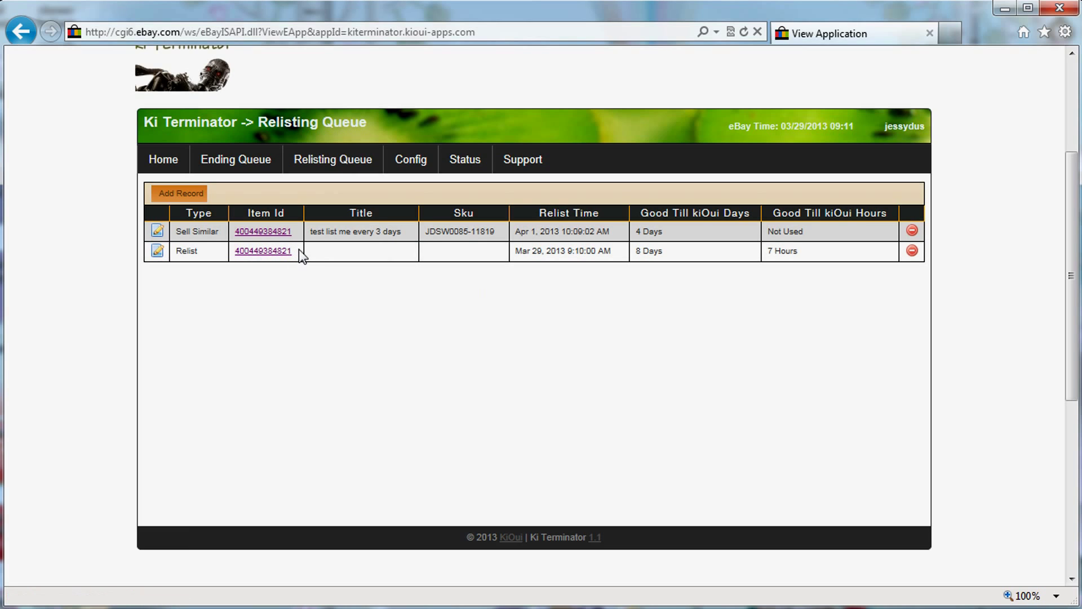
{"action": "left_click", "coordinate": [332, 161]}
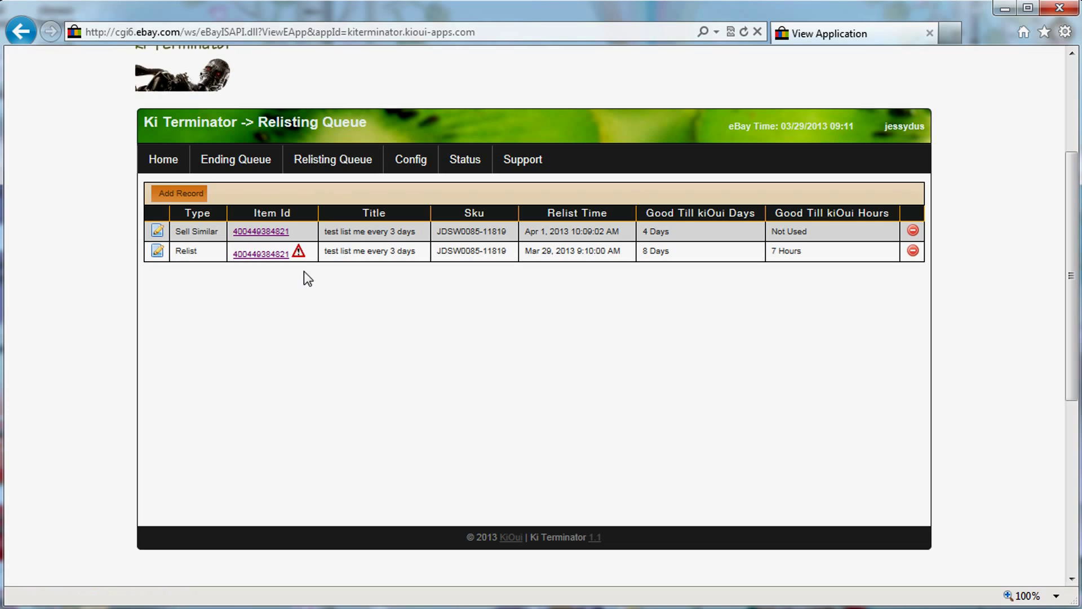
{"action": "mouse_move", "coordinate": [298, 254]}
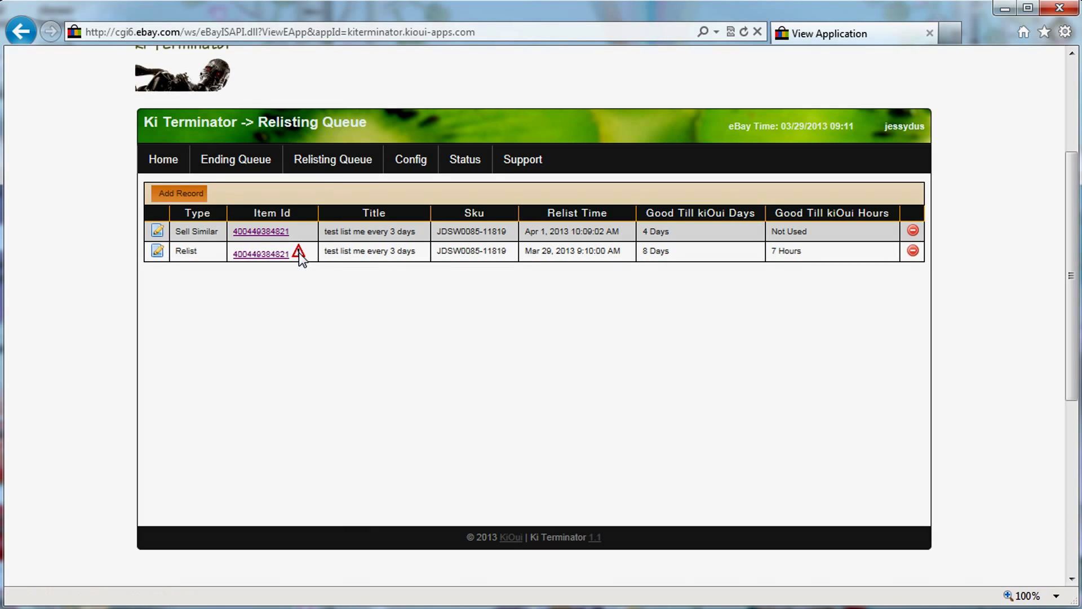
Edit the Relist record to Sell Similar with relist time 03/29/2013 09:12, and select its item number.
{"action": "left_click", "coordinate": [156, 252]}
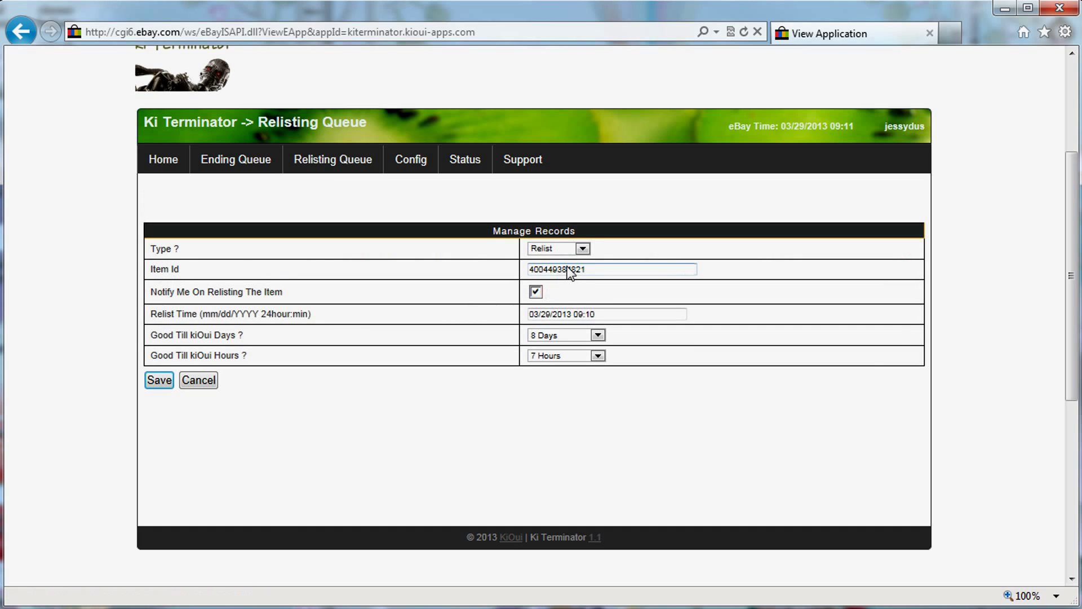
{"action": "left_click", "coordinate": [585, 248]}
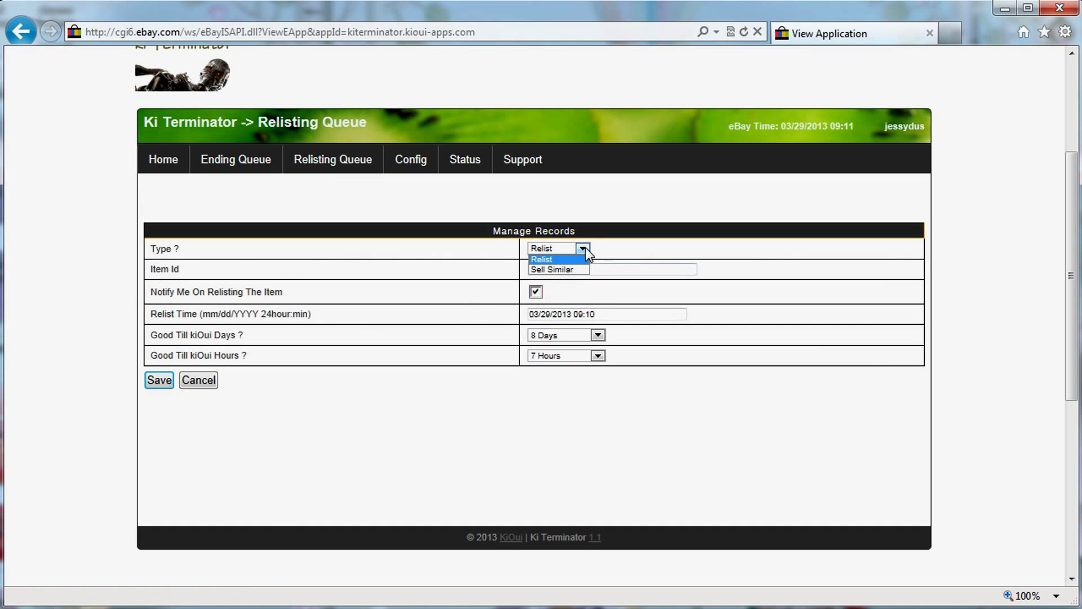
{"action": "left_click", "coordinate": [561, 267]}
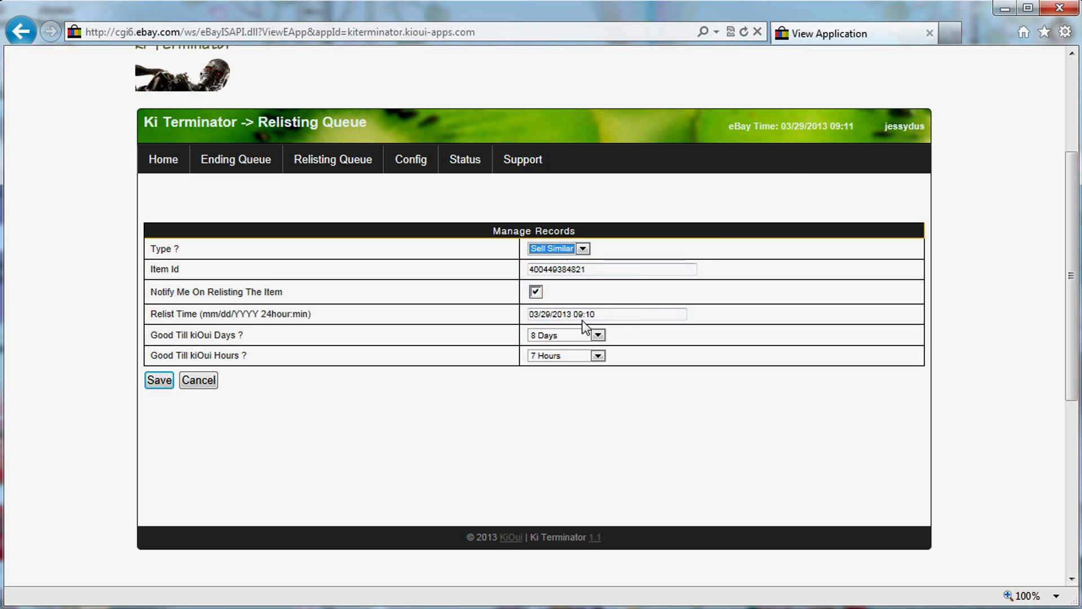
{"action": "left_click", "coordinate": [648, 314]}
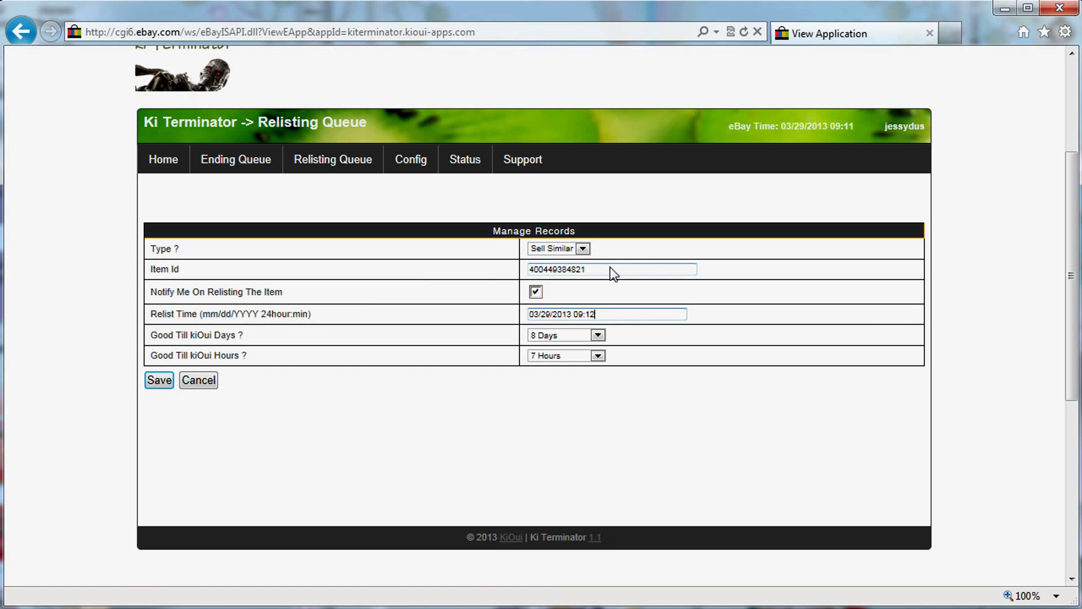
{"action": "left_click_drag", "start_coordinate": [610, 267], "coordinate": [508, 268]}
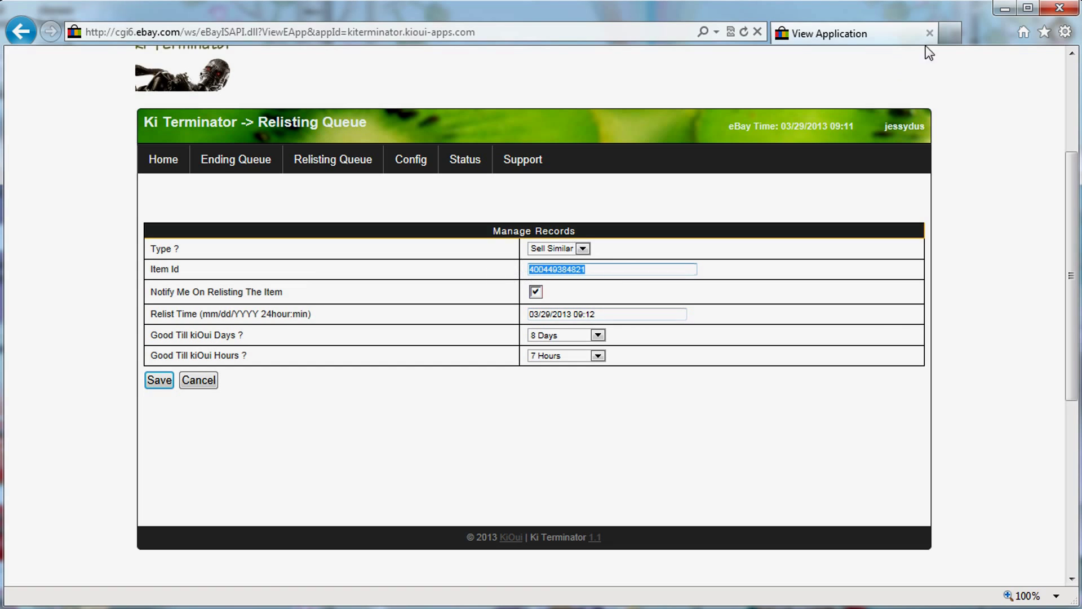
Search eBay in a new tab for the copied item number.
{"action": "left_click", "coordinate": [950, 35]}
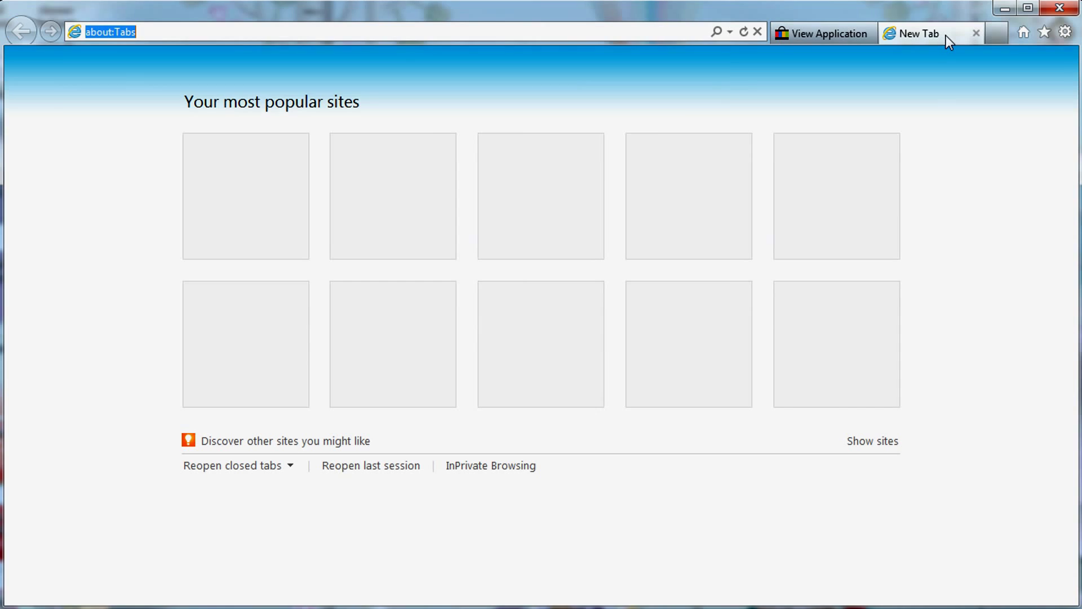
{"action": "type", "text": "ebay.com/"}
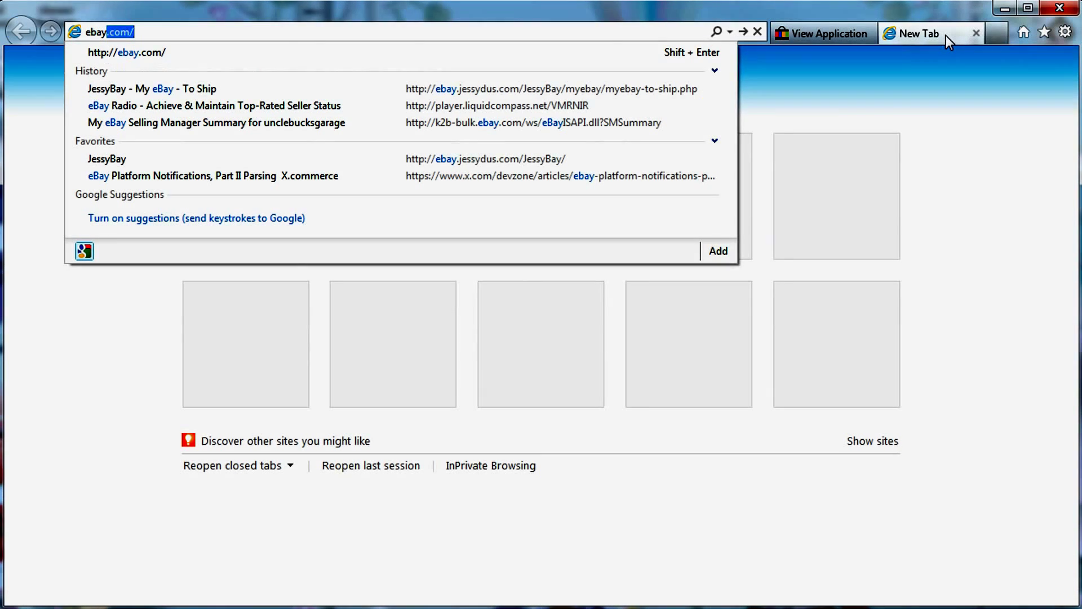
{"action": "key", "text": "Return"}
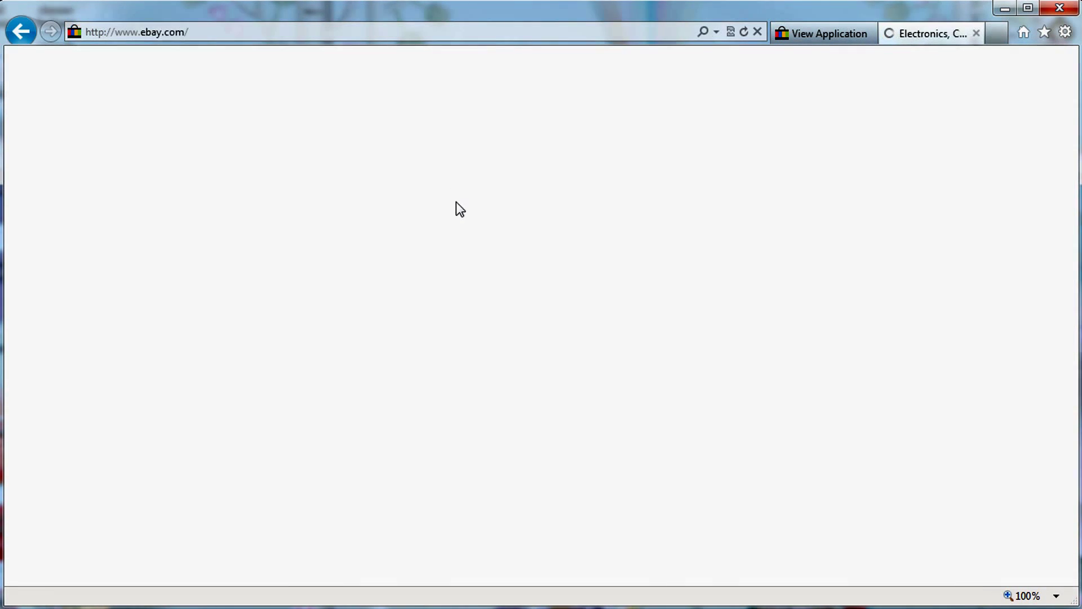
{"action": "key", "text": "ctrl+v"}
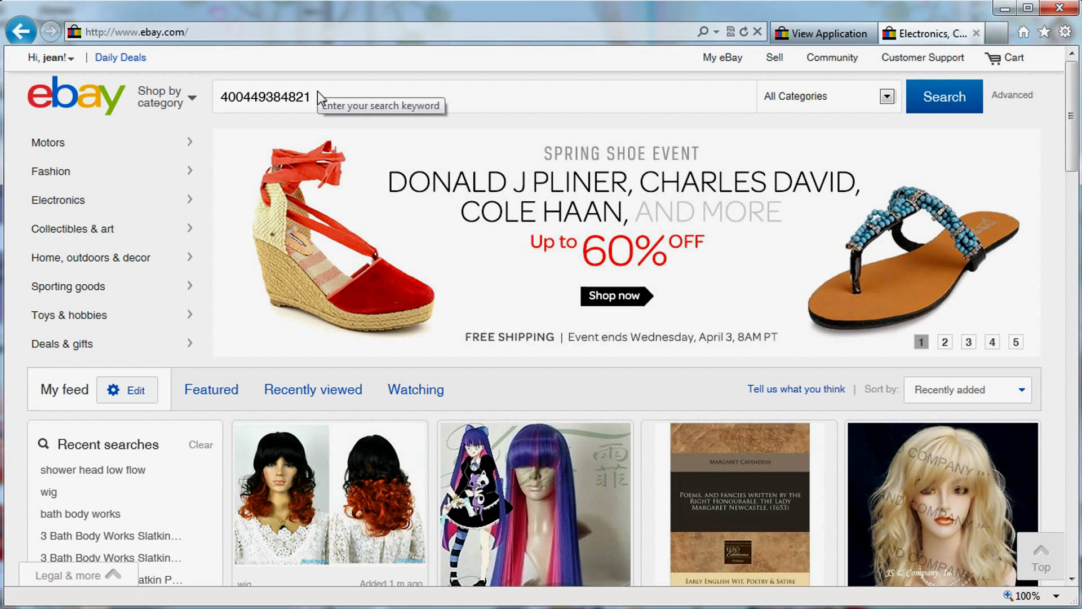
{"action": "key", "text": "Return"}
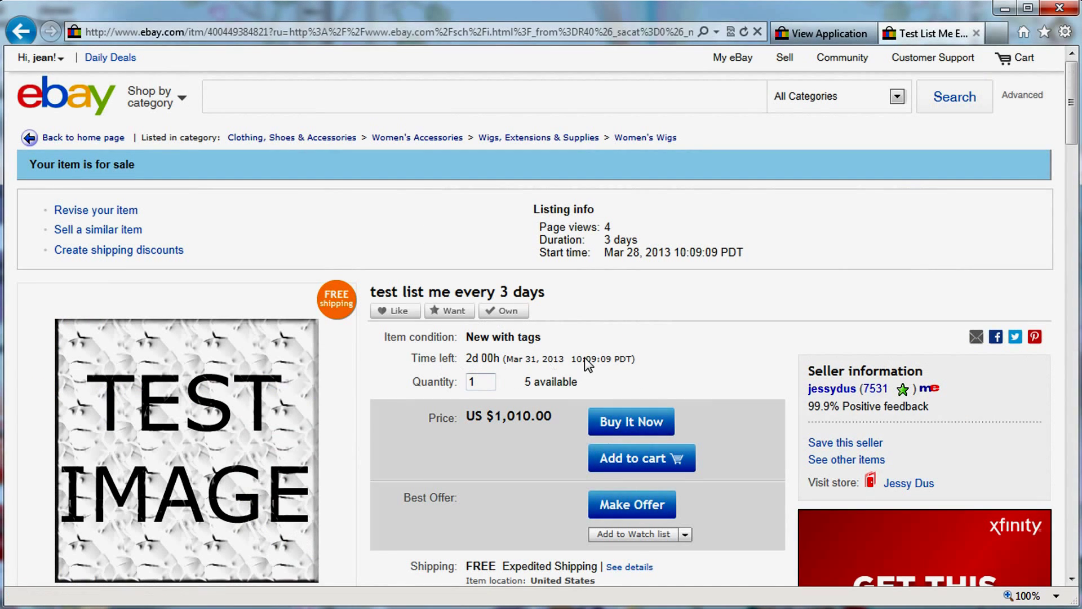
Check the eBay listing, then return to the Ki Terminator record form.
{"action": "left_click", "coordinate": [812, 37]}
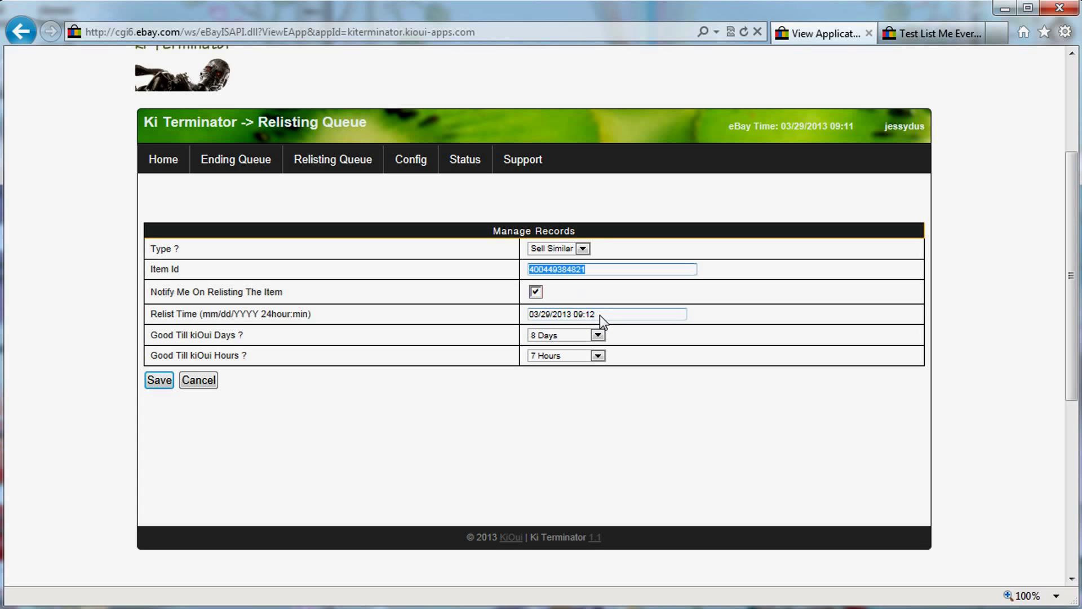
{"action": "left_click", "coordinate": [933, 33]}
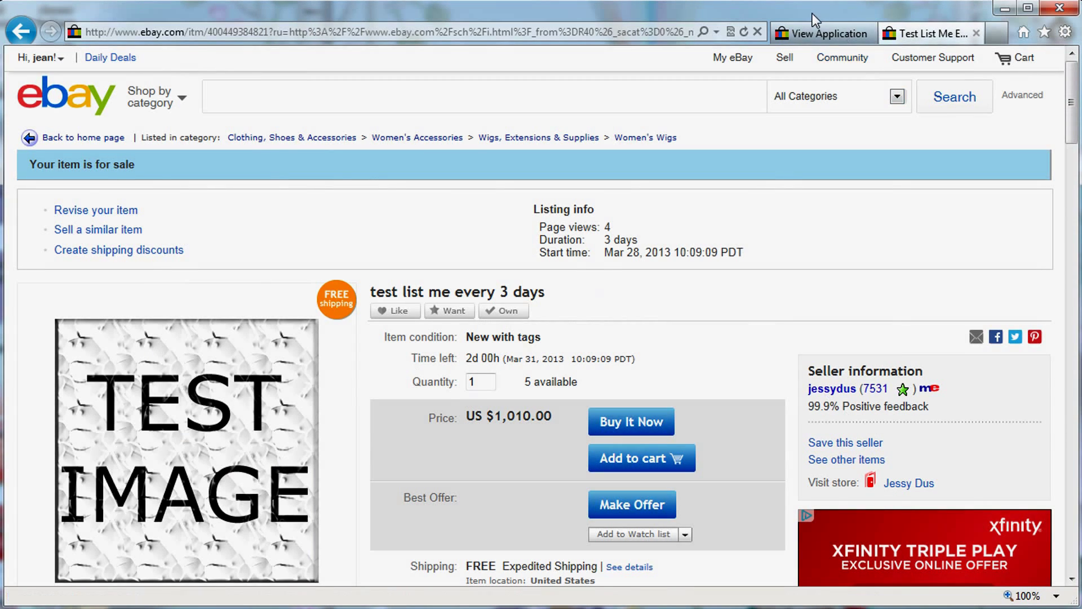
{"action": "left_click", "coordinate": [812, 35]}
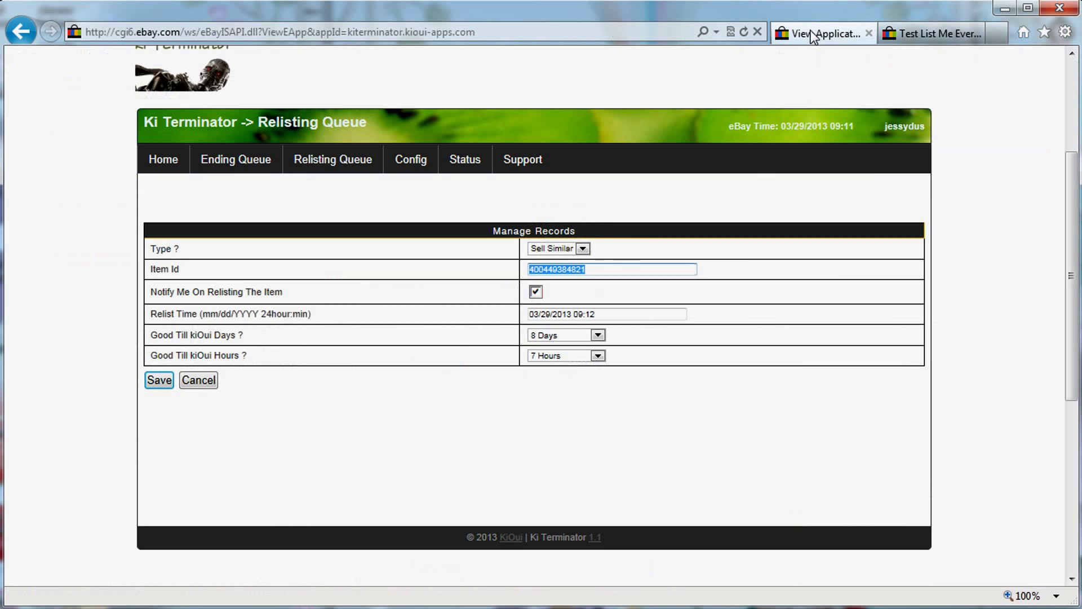
Save the Sell Similar record and check the queue rows' titles, Skus and relist times.
{"action": "left_click", "coordinate": [160, 381]}
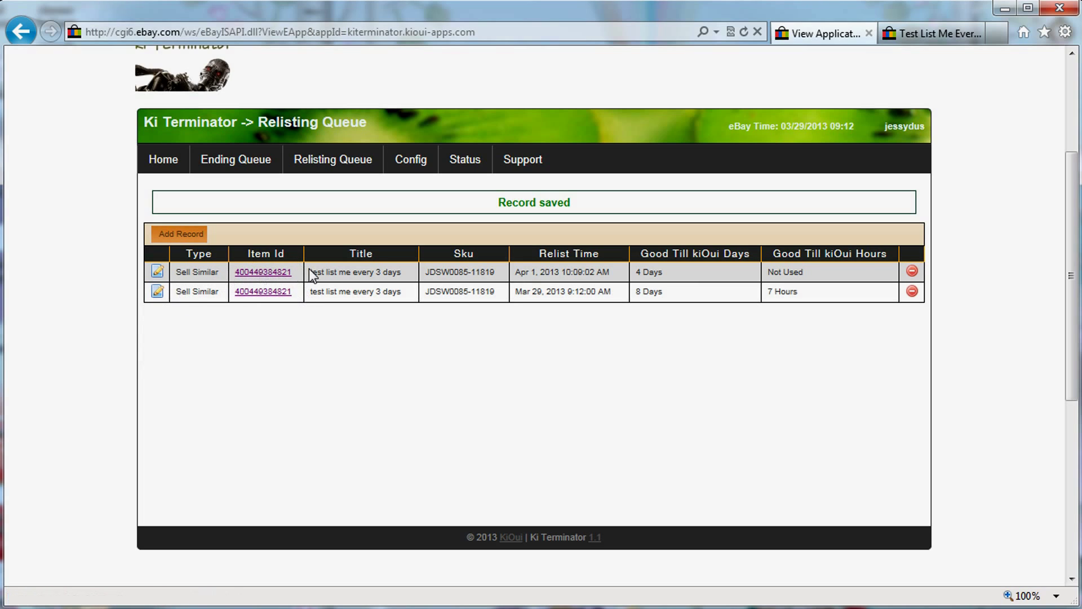
{"action": "left_click_drag", "start_coordinate": [329, 273], "coordinate": [571, 277]}
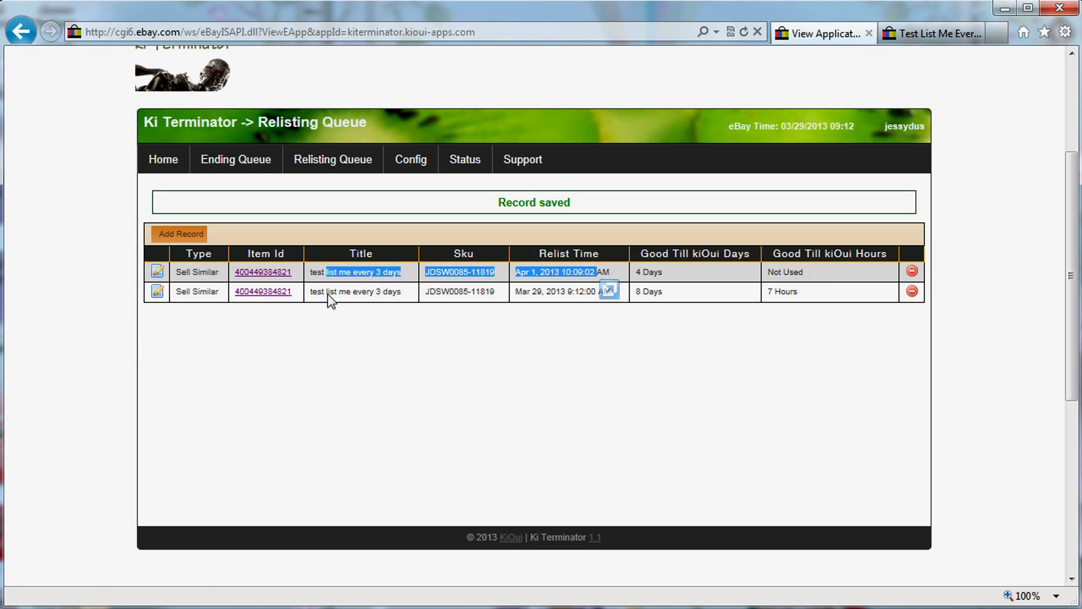
{"action": "left_click_drag", "start_coordinate": [526, 292], "coordinate": [586, 295]}
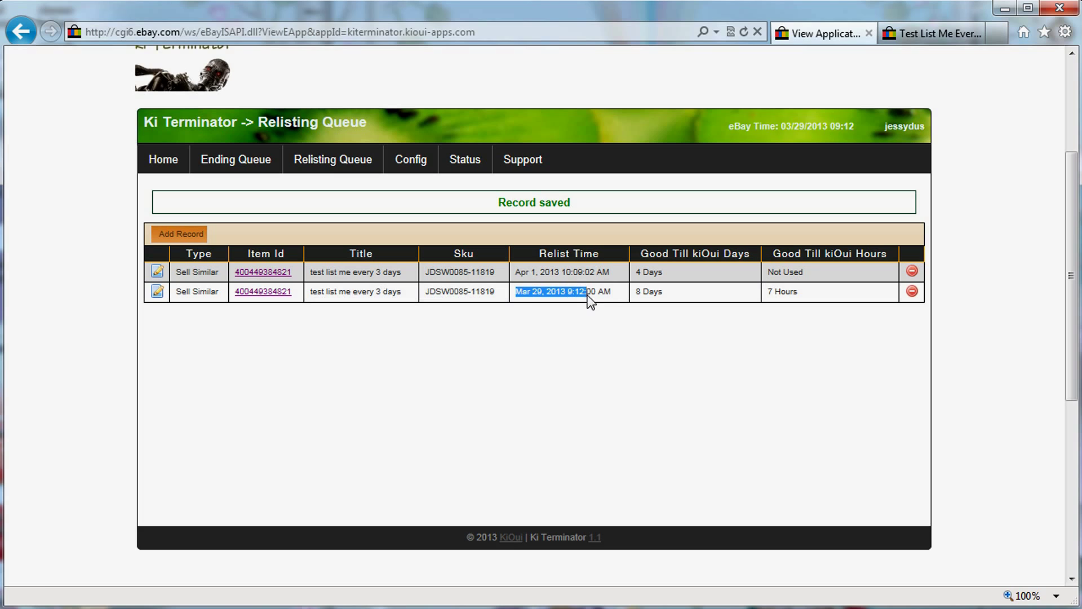
{"action": "left_click", "coordinate": [320, 163]}
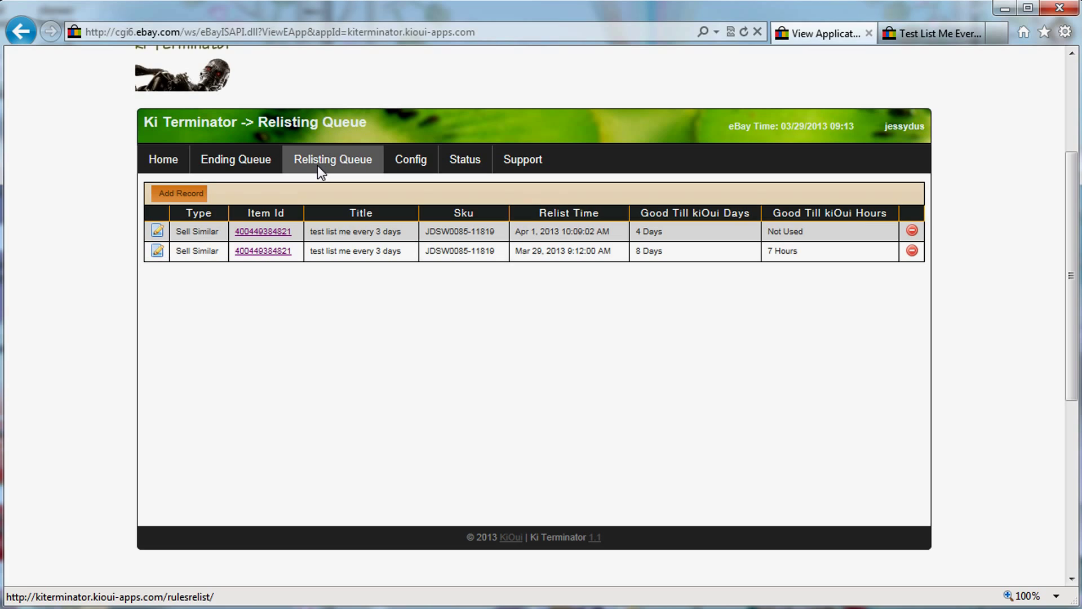
{"action": "left_click_drag", "start_coordinate": [516, 249], "coordinate": [579, 249]}
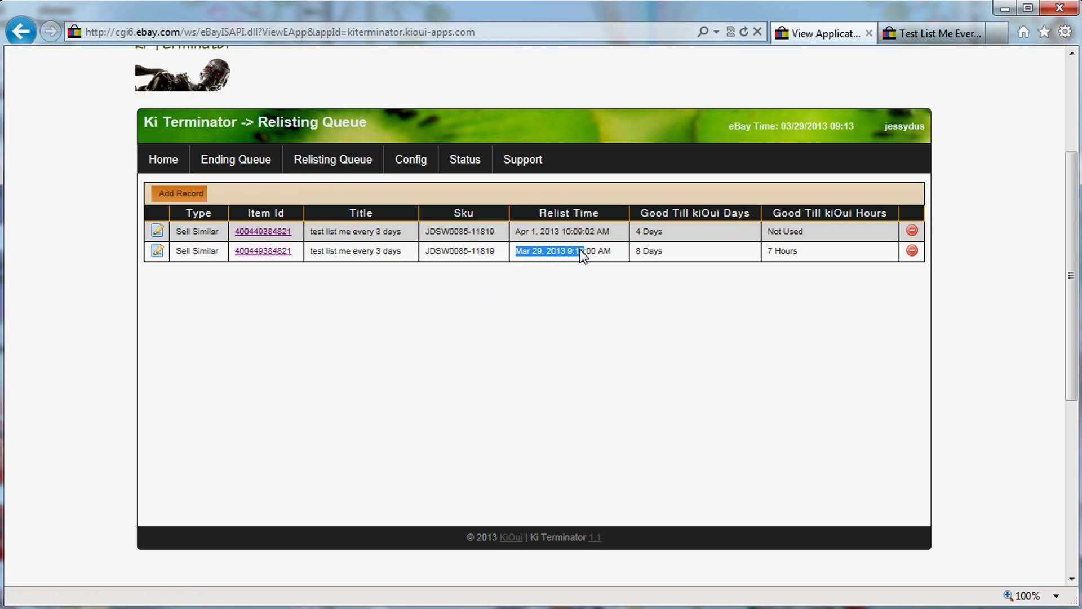
{"action": "left_click_drag", "start_coordinate": [580, 250], "coordinate": [590, 248]}
{"action": "left_click", "coordinate": [337, 161]}
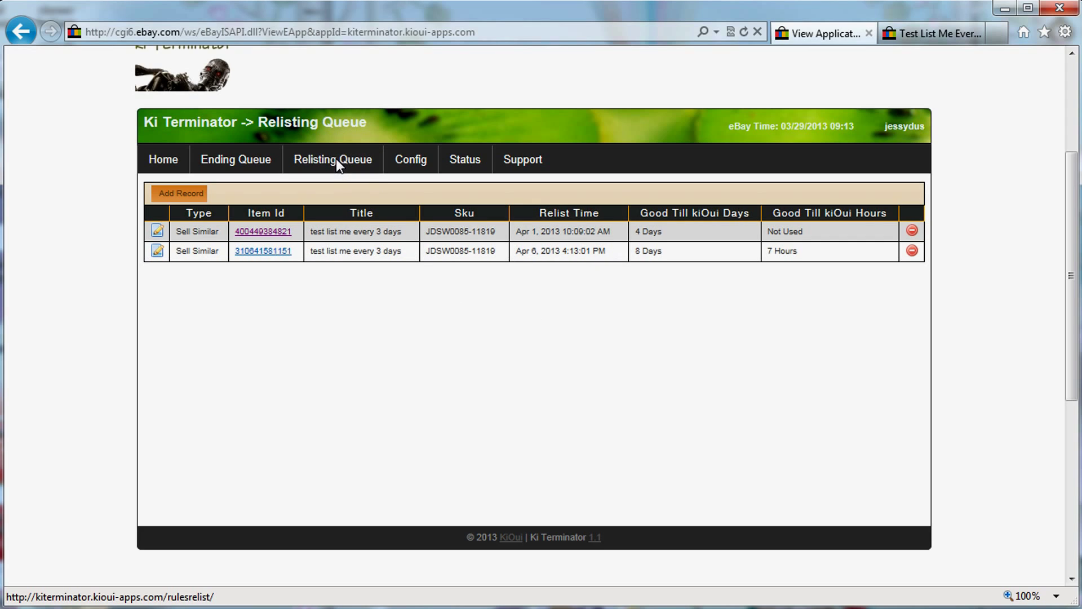
{"action": "left_click_drag", "start_coordinate": [517, 251], "coordinate": [607, 253]}
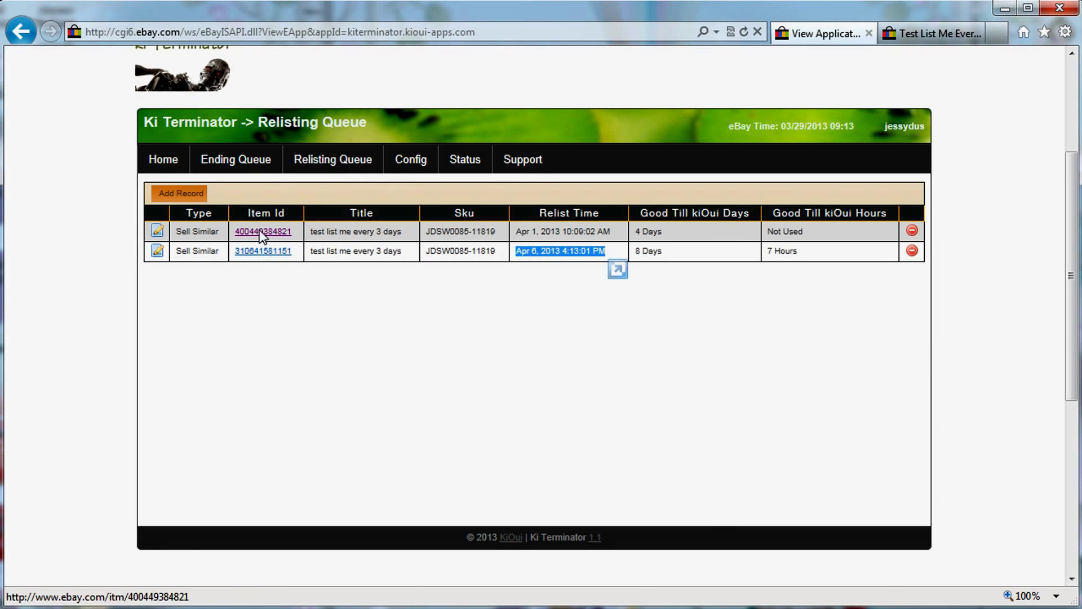
{"action": "left_click", "coordinate": [258, 250]}
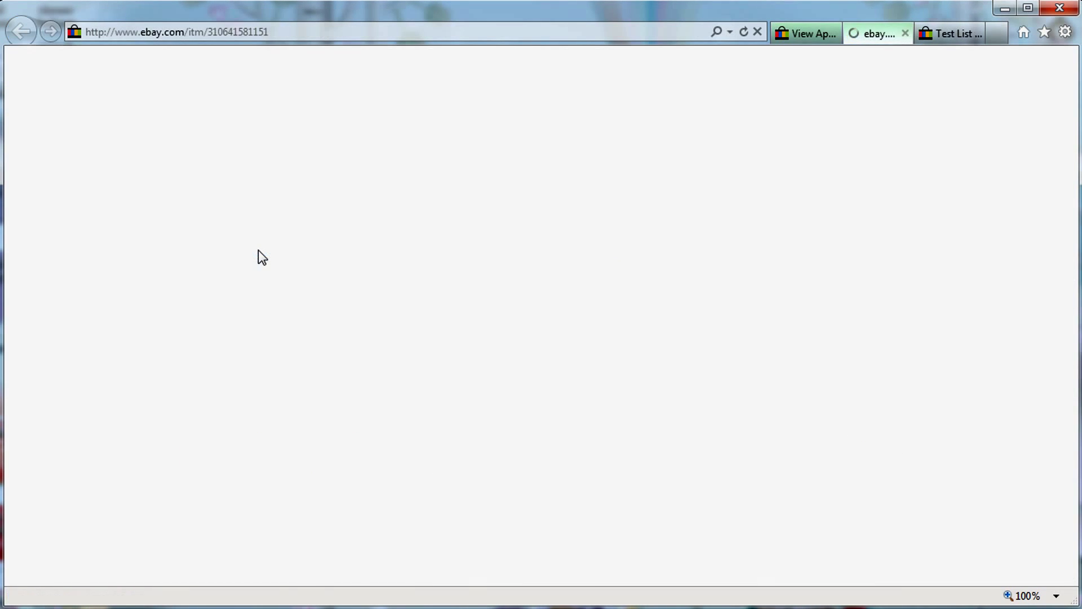
{"action": "scroll", "coordinate": [678, 398], "scroll_direction": "down", "scroll_amount": 1}
{"action": "scroll", "coordinate": [678, 397], "scroll_direction": "down", "scroll_amount": 4}
{"action": "scroll", "coordinate": [718, 403], "scroll_direction": "down", "scroll_amount": 5}
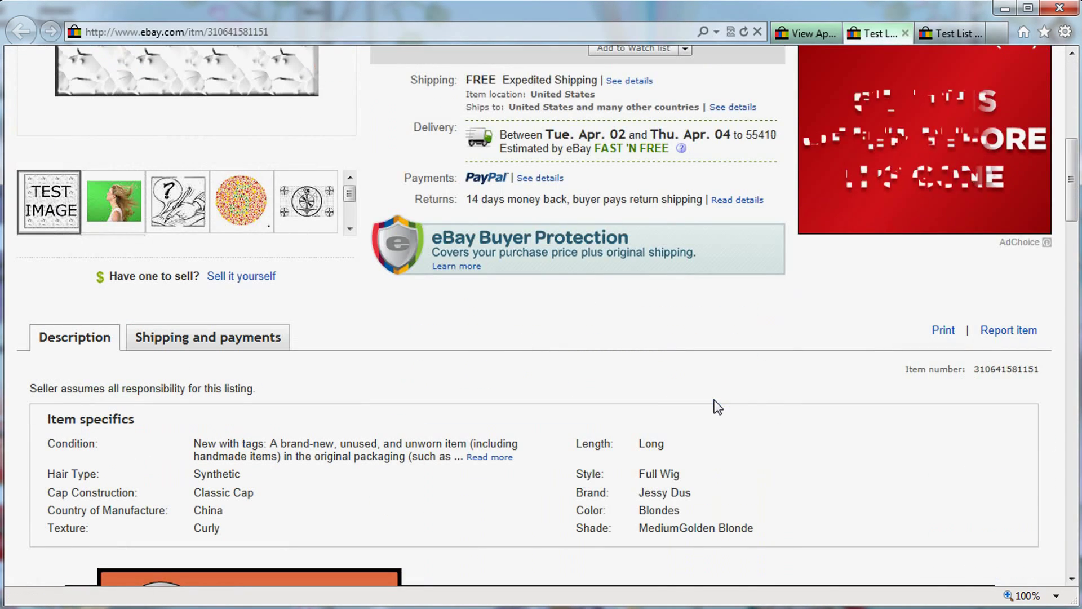
{"action": "scroll", "coordinate": [717, 405], "scroll_direction": "down", "scroll_amount": 4}
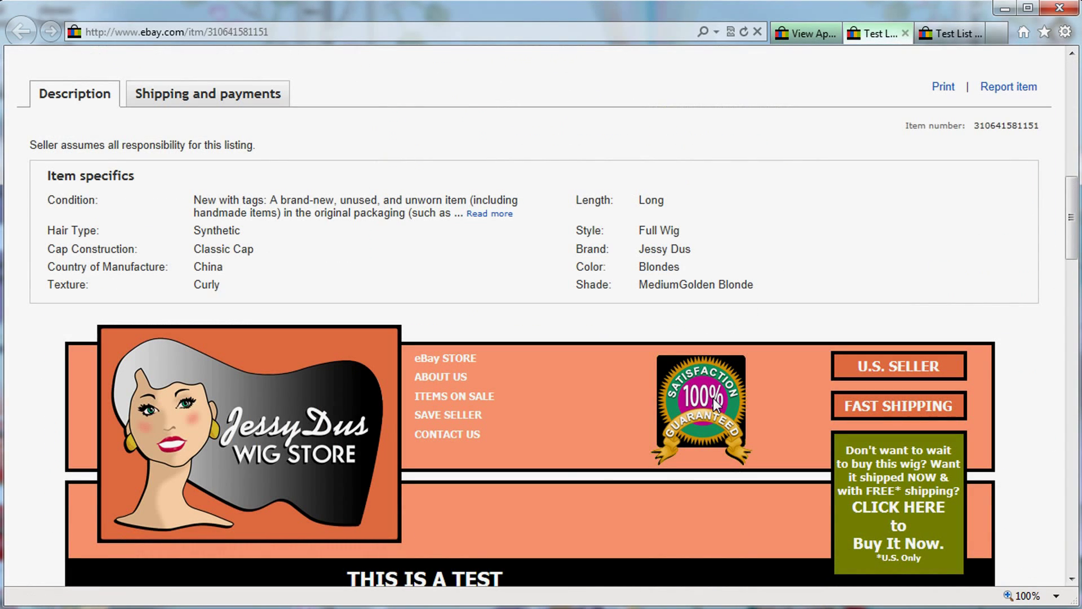
{"action": "scroll", "coordinate": [713, 398], "scroll_direction": "down", "scroll_amount": 10}
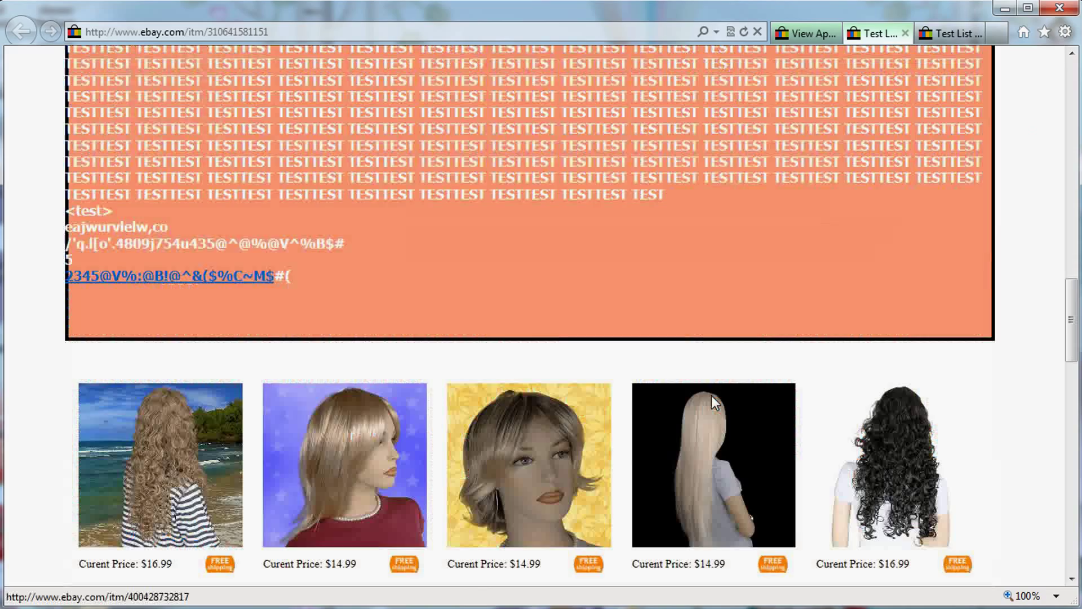
{"action": "scroll", "coordinate": [712, 395], "scroll_direction": "down", "scroll_amount": 15}
{"action": "scroll", "coordinate": [711, 396], "scroll_direction": "up", "scroll_amount": 7}
{"action": "scroll", "coordinate": [709, 394], "scroll_direction": "up", "scroll_amount": 18}
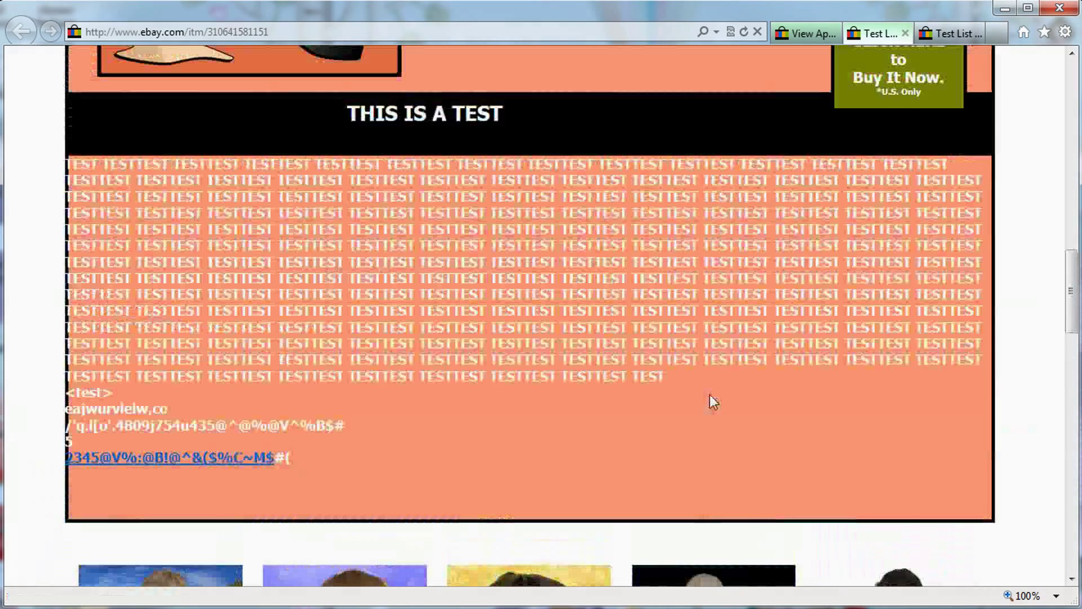
{"action": "scroll", "coordinate": [709, 394], "scroll_direction": "down", "scroll_amount": 15}
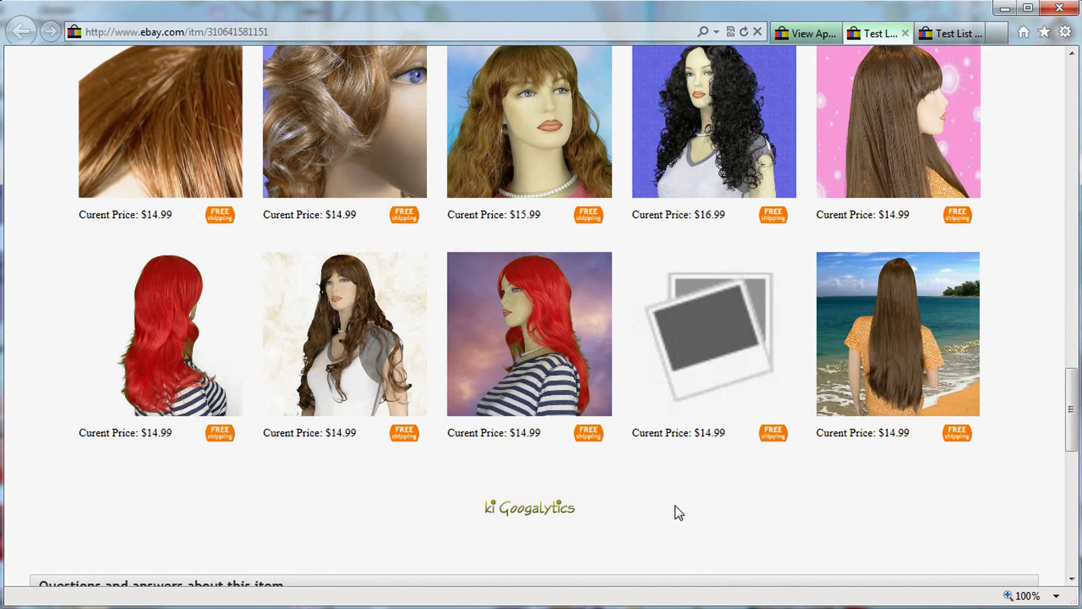
{"action": "scroll", "coordinate": [674, 508], "scroll_direction": "up", "scroll_amount": 15}
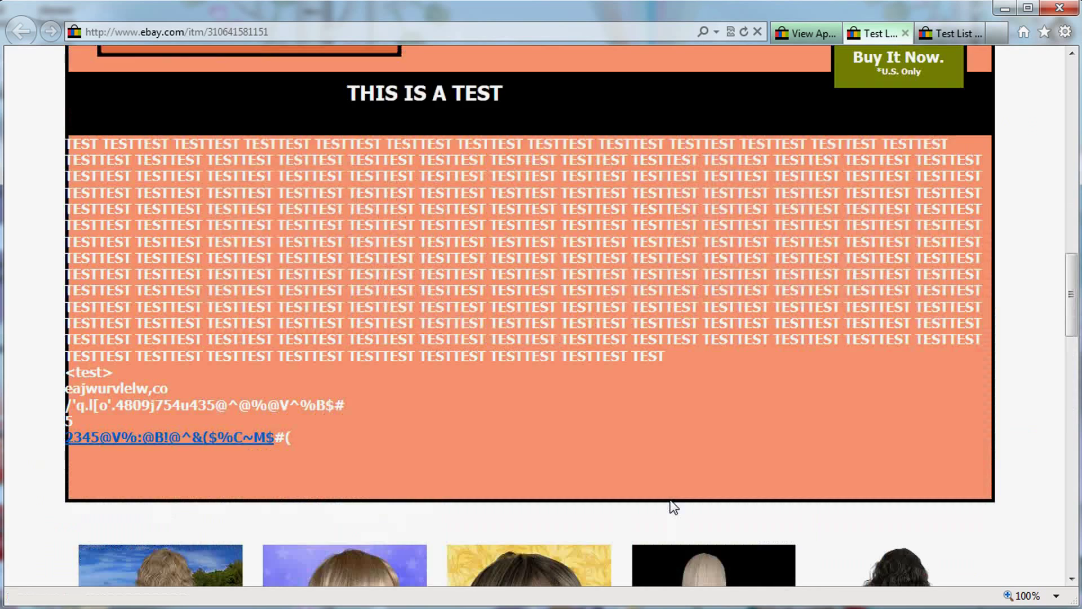
{"action": "scroll", "coordinate": [667, 500], "scroll_direction": "up", "scroll_amount": 9}
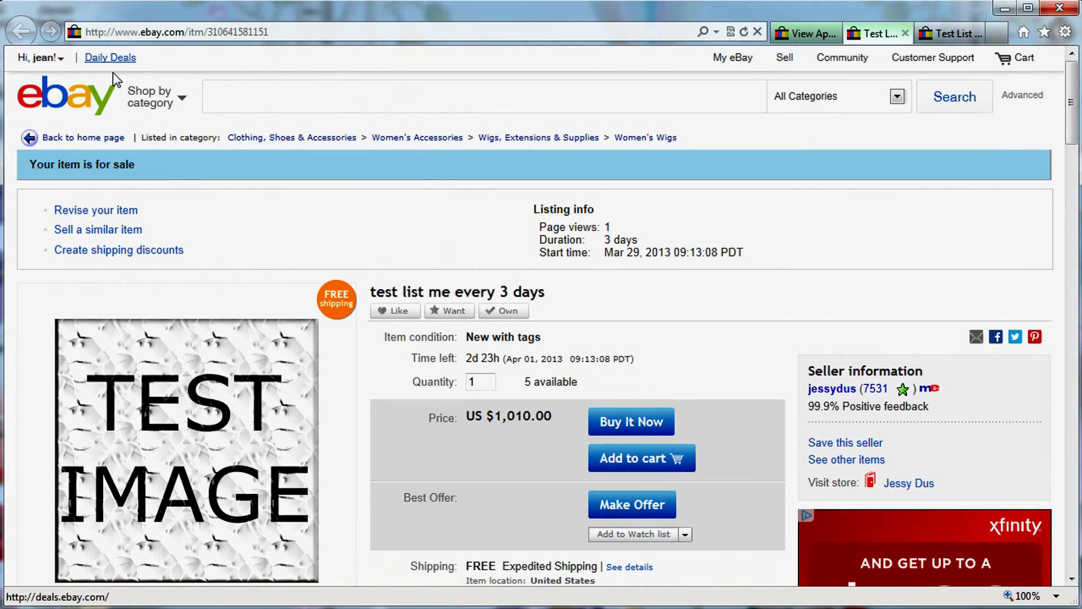
Revise the new listing, appending ' 2nd test' to its title.
{"action": "left_click", "coordinate": [106, 216]}
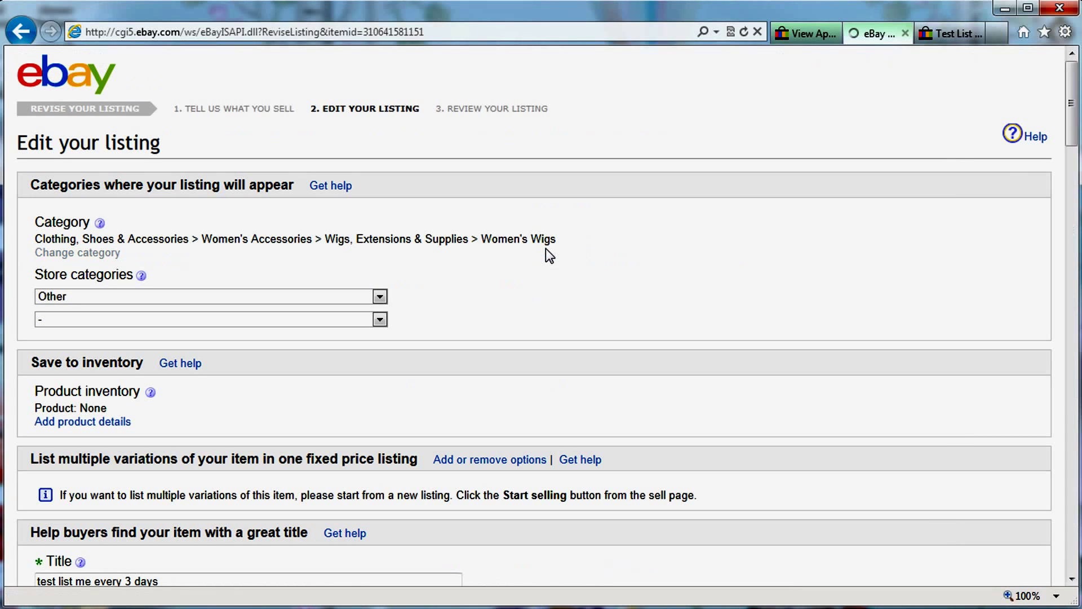
{"action": "scroll", "coordinate": [510, 369], "scroll_direction": "down", "scroll_amount": 5}
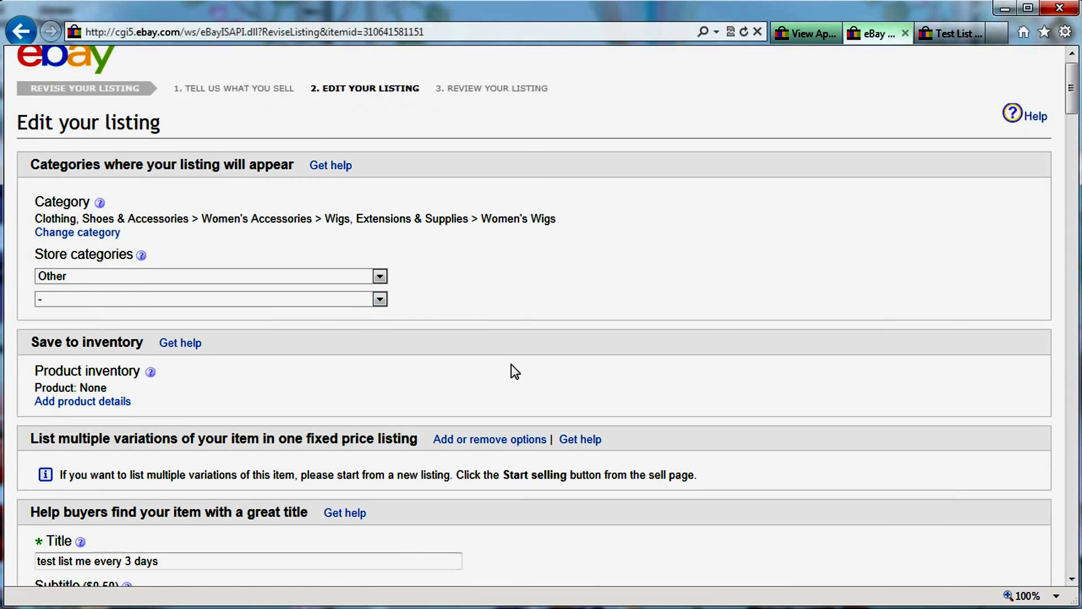
{"action": "left_click", "coordinate": [262, 253]}
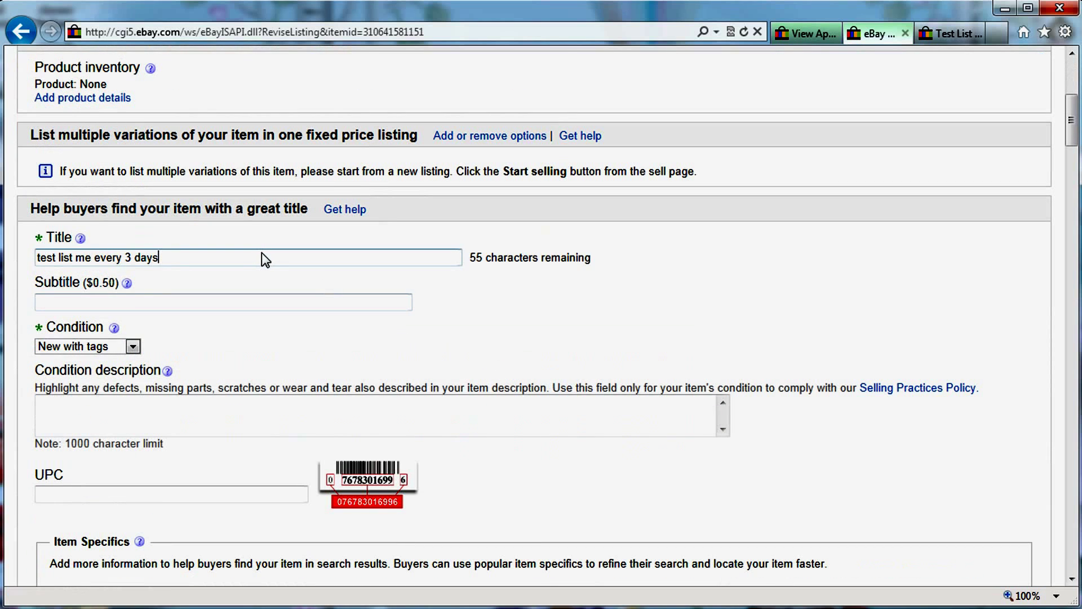
{"action": "type", "text": "2nd test"}
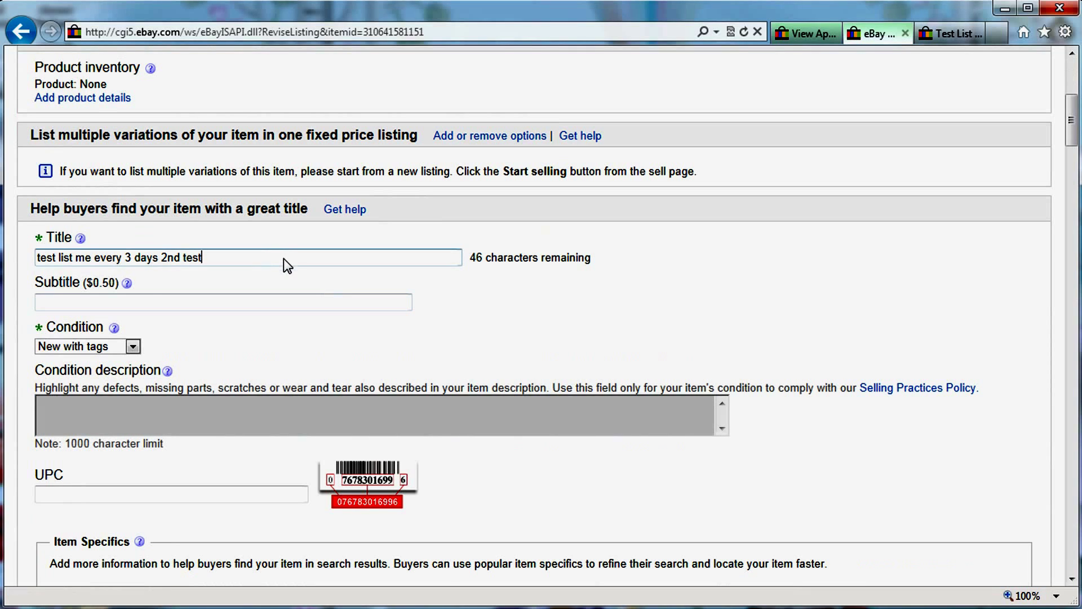
Look over the rest of the revise form, including the checkout instructions, down to Continue.
{"action": "scroll", "coordinate": [283, 258], "scroll_direction": "down", "scroll_amount": 7}
{"action": "scroll", "coordinate": [466, 414], "scroll_direction": "down", "scroll_amount": 5}
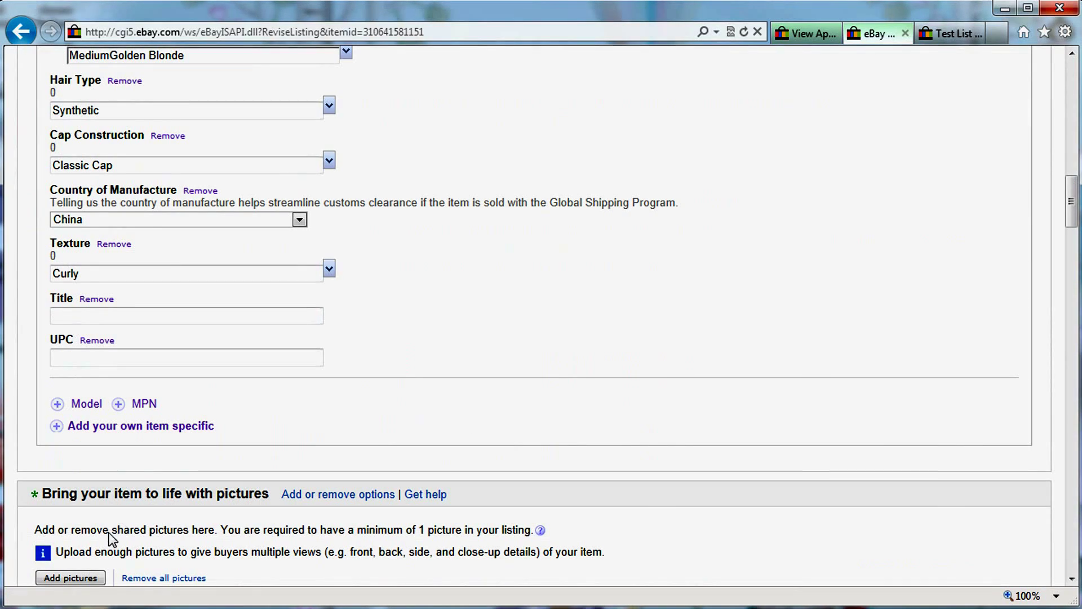
{"action": "scroll", "coordinate": [130, 501], "scroll_direction": "down", "scroll_amount": 7}
{"action": "scroll", "coordinate": [321, 269], "scroll_direction": "up", "scroll_amount": 9}
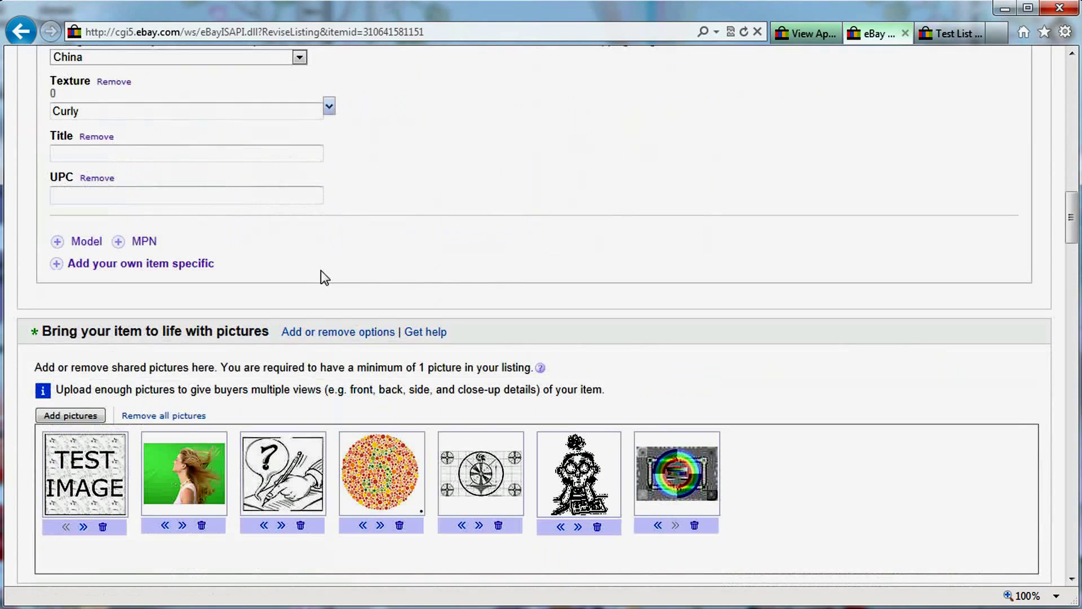
{"action": "scroll", "coordinate": [606, 466], "scroll_direction": "down", "scroll_amount": 6}
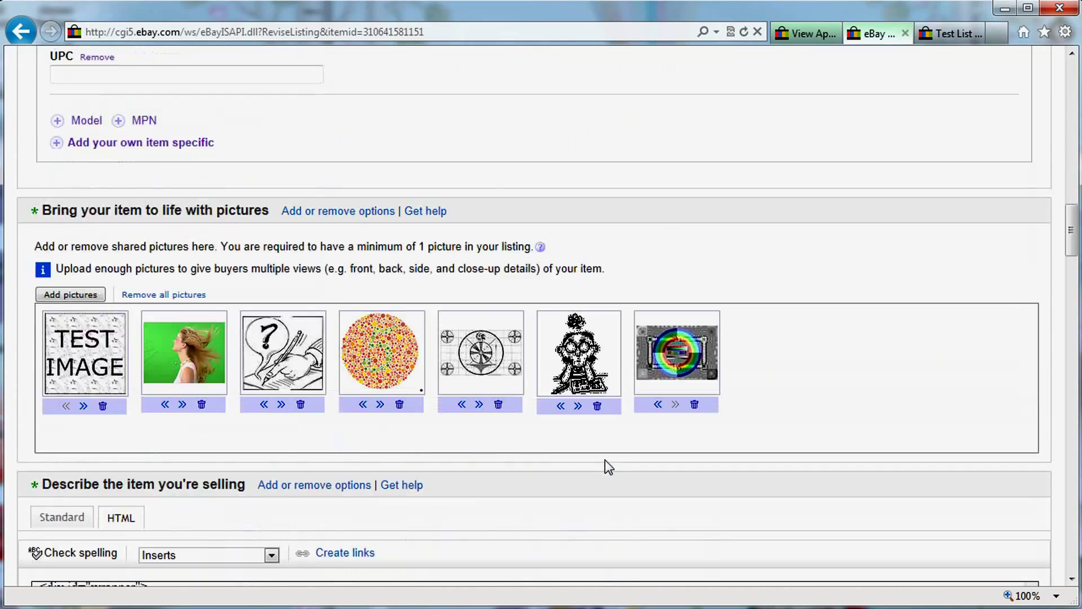
{"action": "scroll", "coordinate": [446, 486], "scroll_direction": "down", "scroll_amount": 18}
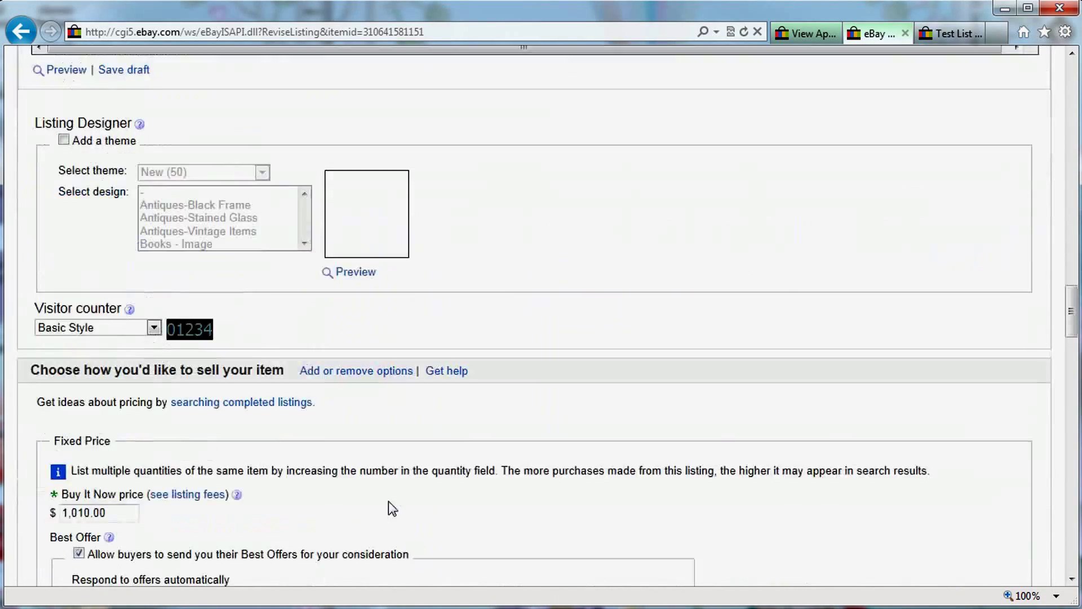
{"action": "scroll", "coordinate": [369, 439], "scroll_direction": "down", "scroll_amount": 20}
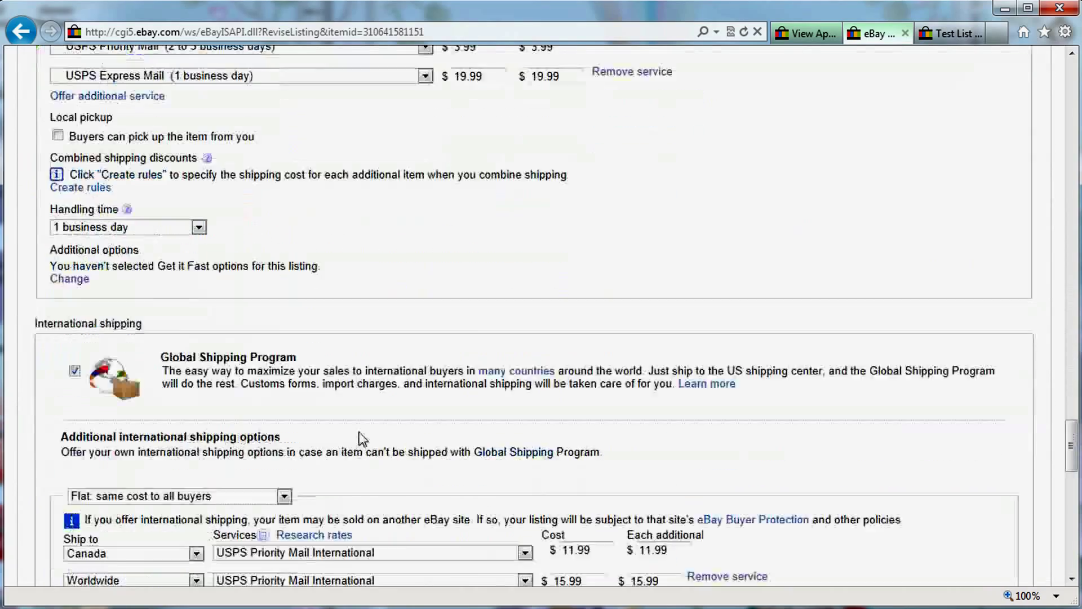
{"action": "scroll", "coordinate": [580, 449], "scroll_direction": "up", "scroll_amount": 5}
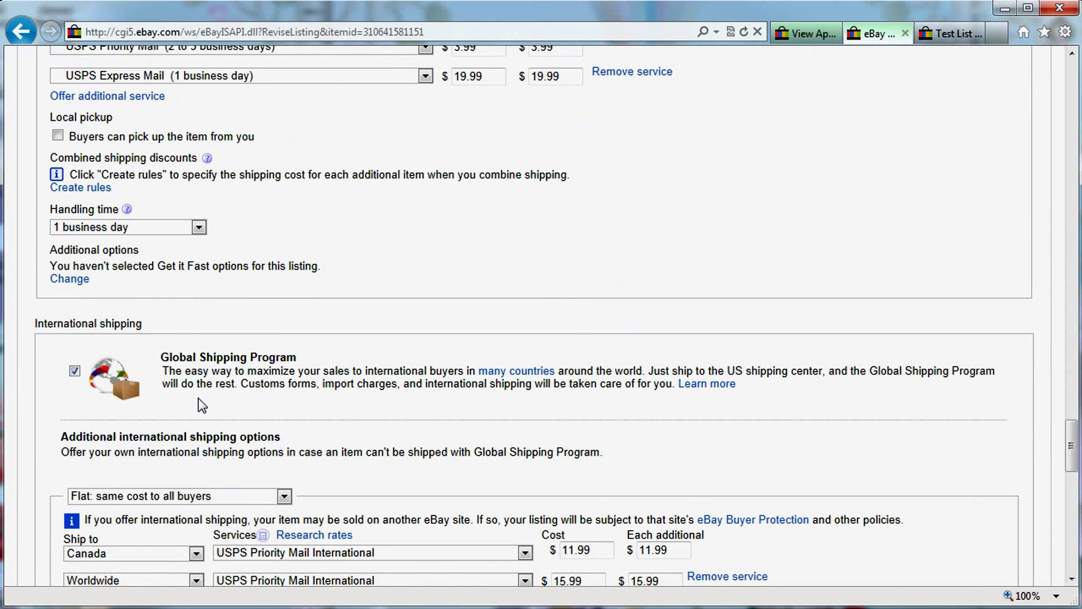
{"action": "scroll", "coordinate": [223, 251], "scroll_direction": "up", "scroll_amount": 4}
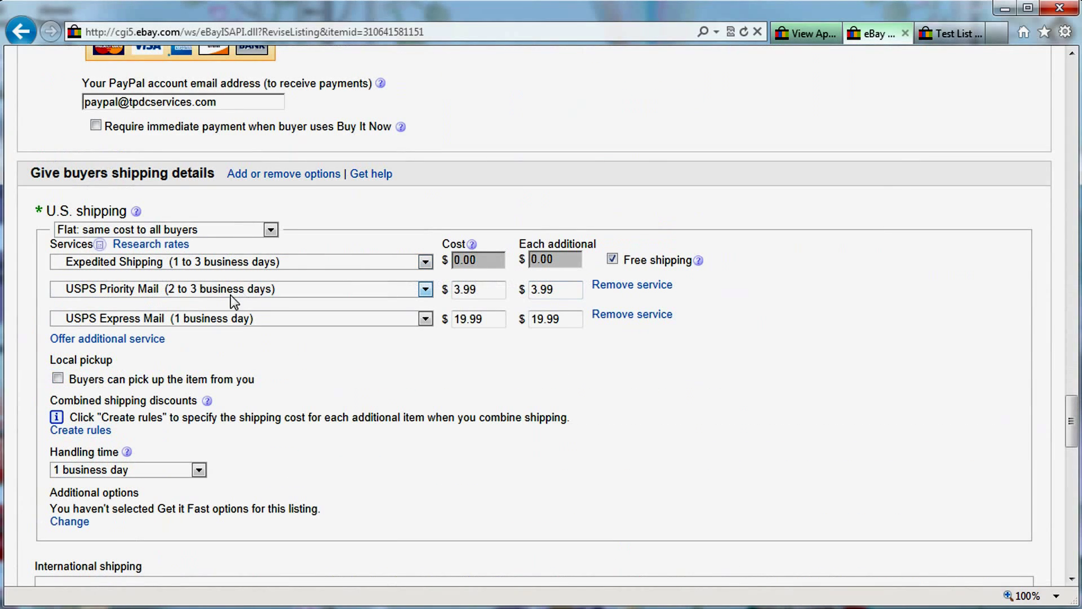
{"action": "scroll", "coordinate": [455, 431], "scroll_direction": "down", "scroll_amount": 20}
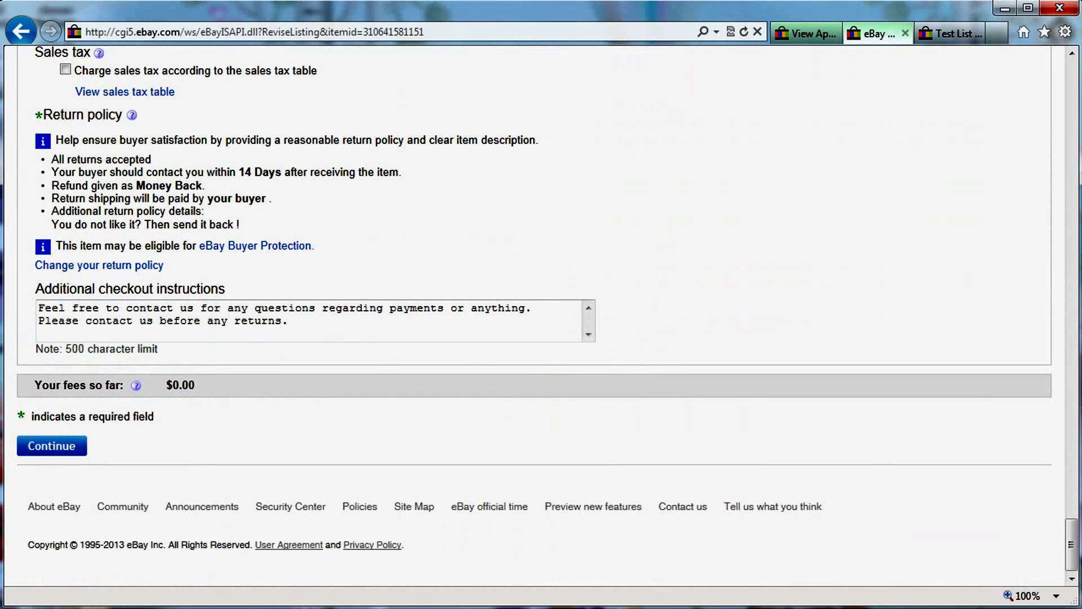
{"action": "left_click_drag", "start_coordinate": [66, 309], "coordinate": [308, 312]}
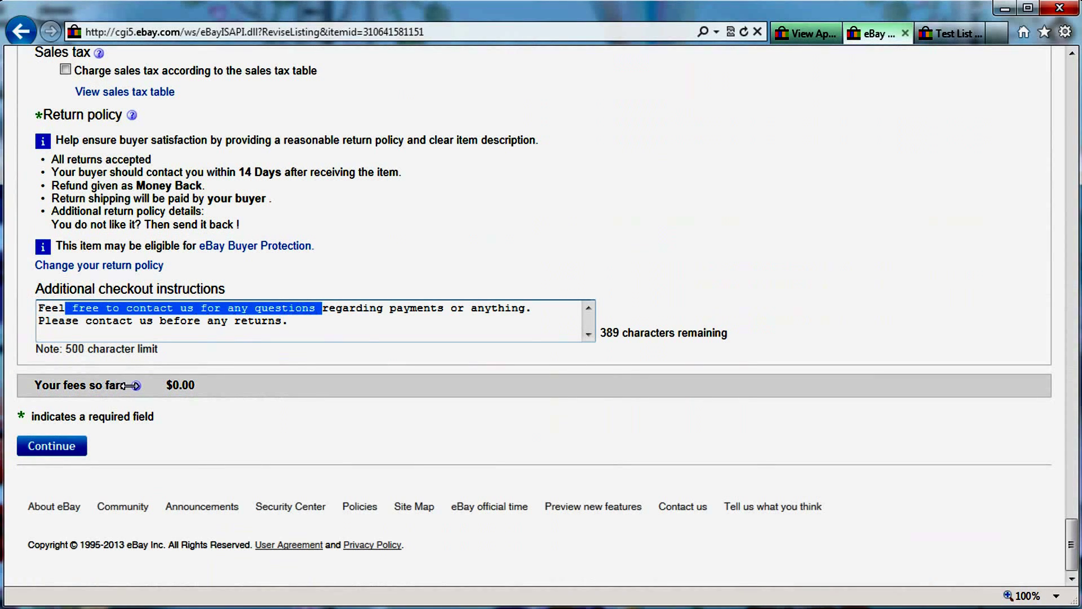
Review and submit the title revision, then return to Ki Terminator's Relisting Queue.
{"action": "left_click", "coordinate": [39, 447]}
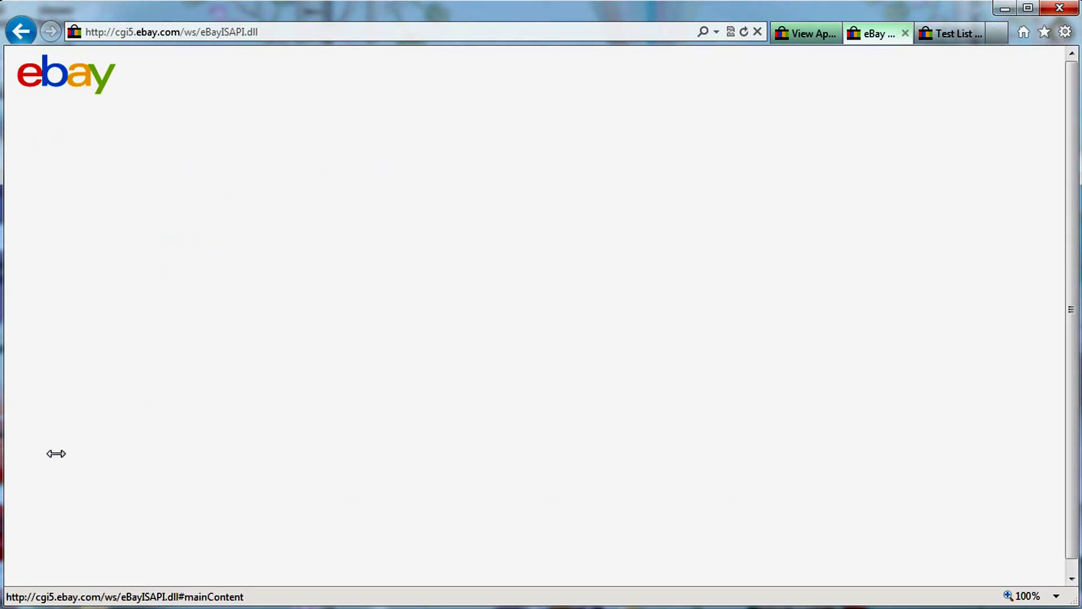
{"action": "scroll", "coordinate": [67, 448], "scroll_direction": "down", "scroll_amount": 15}
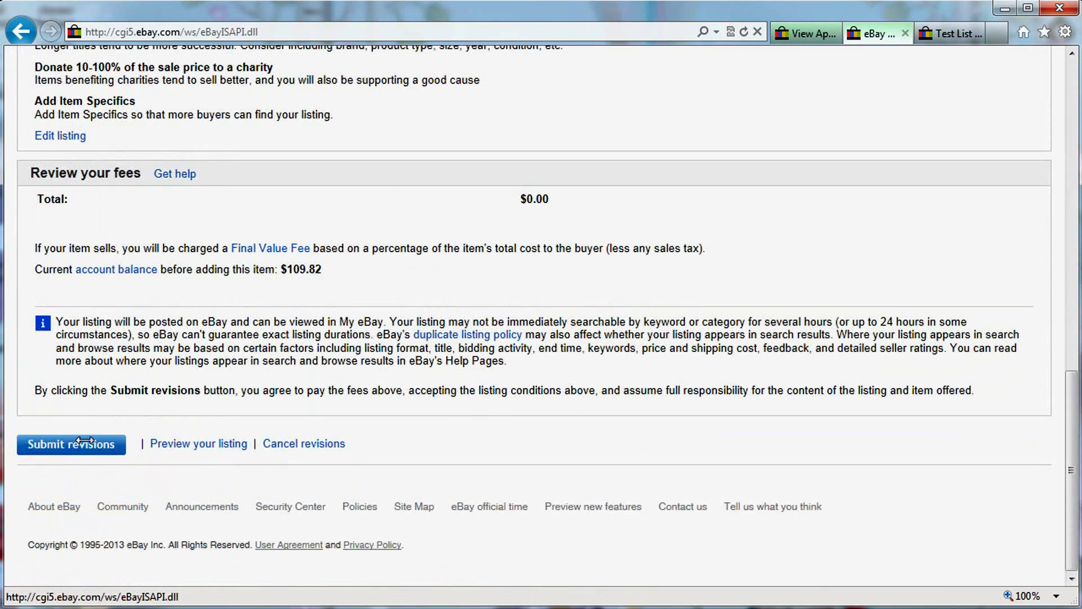
{"action": "left_click", "coordinate": [84, 444]}
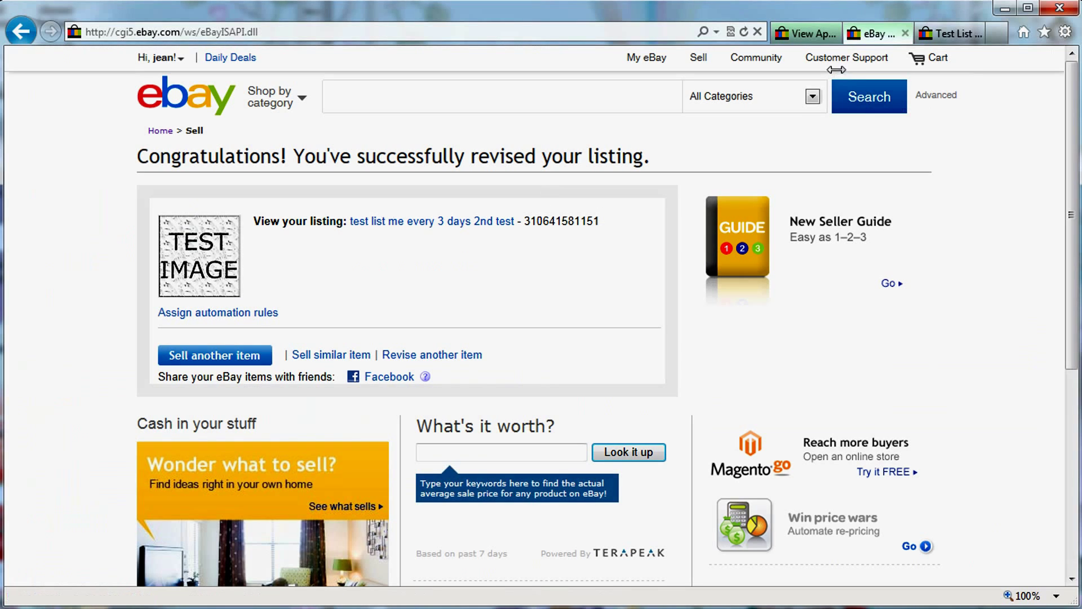
{"action": "left_click", "coordinate": [806, 43]}
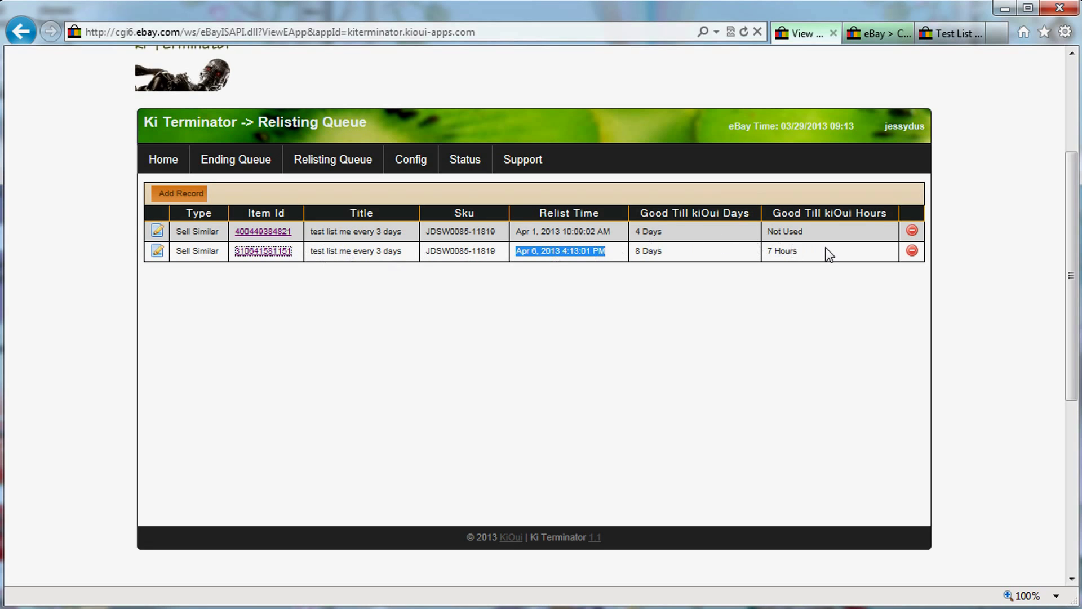
{"action": "left_click", "coordinate": [157, 250]}
{"action": "left_click", "coordinate": [599, 335]}
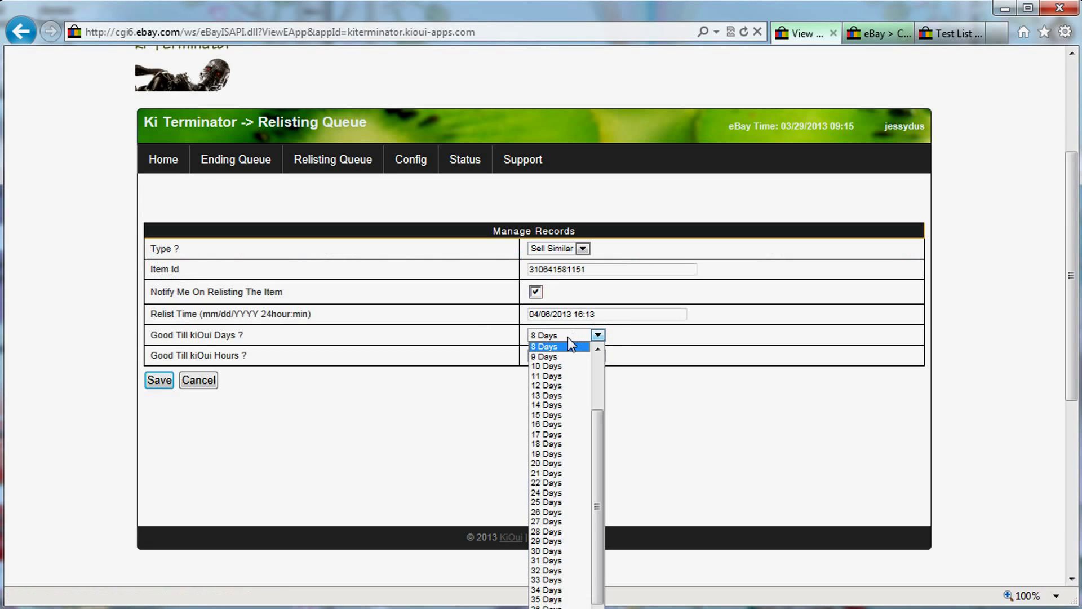
{"action": "scroll", "coordinate": [601, 361], "scroll_direction": "up", "scroll_amount": 3}
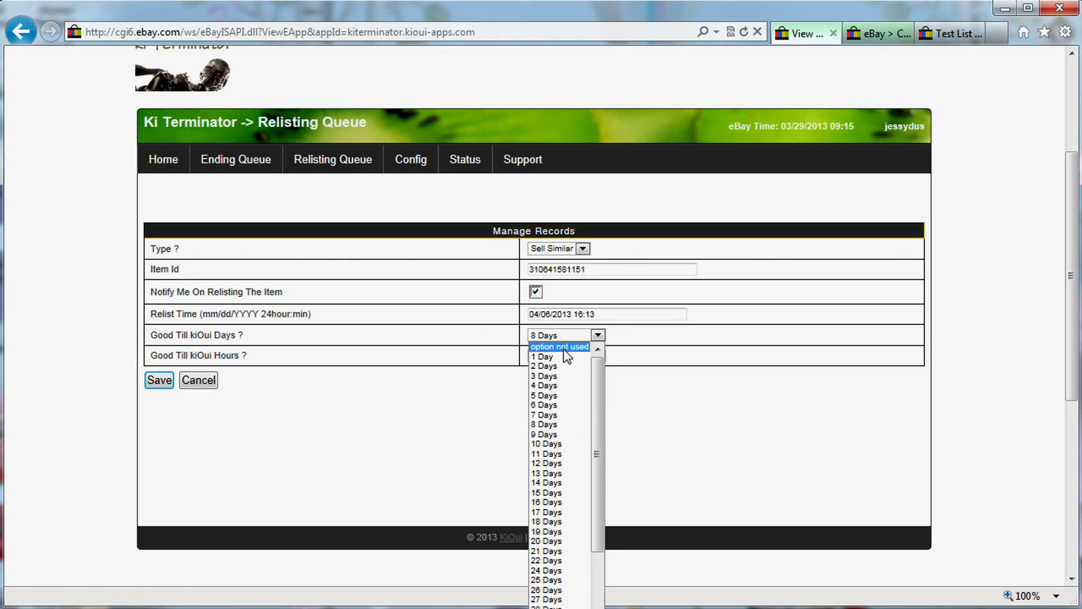
{"action": "left_click", "coordinate": [561, 346]}
{"action": "left_click", "coordinate": [571, 356]}
{"action": "left_click", "coordinate": [572, 365]}
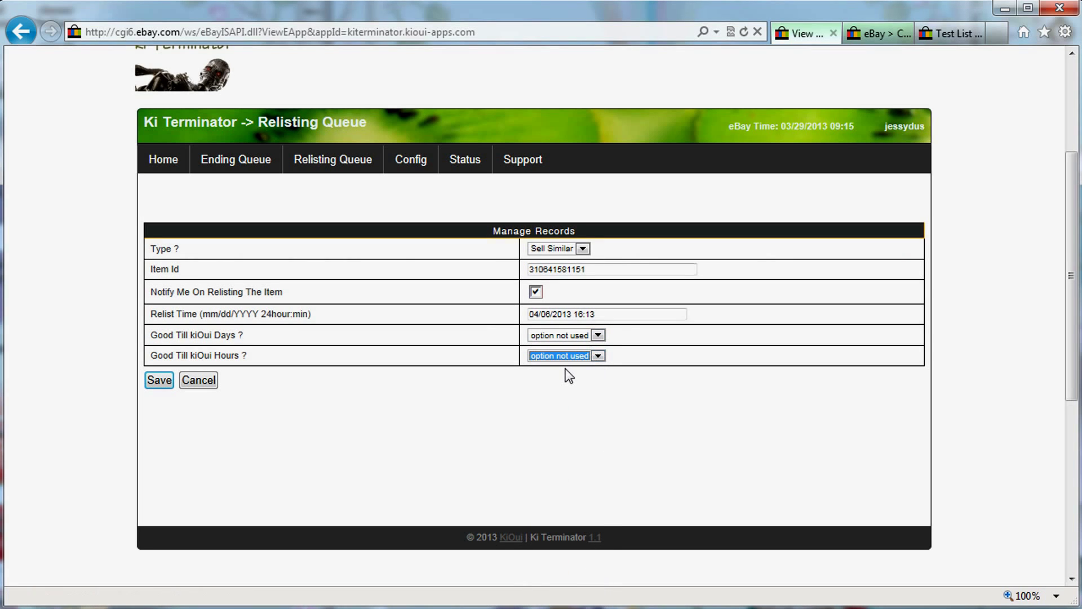
{"action": "left_click", "coordinate": [150, 378]}
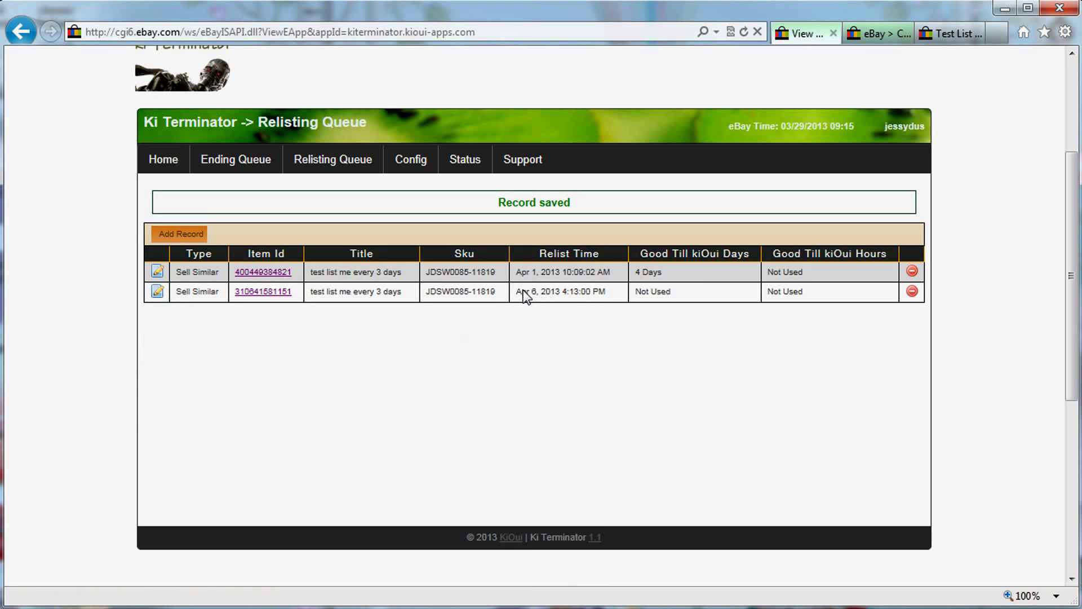
{"action": "left_click_drag", "start_coordinate": [178, 292], "coordinate": [202, 293]}
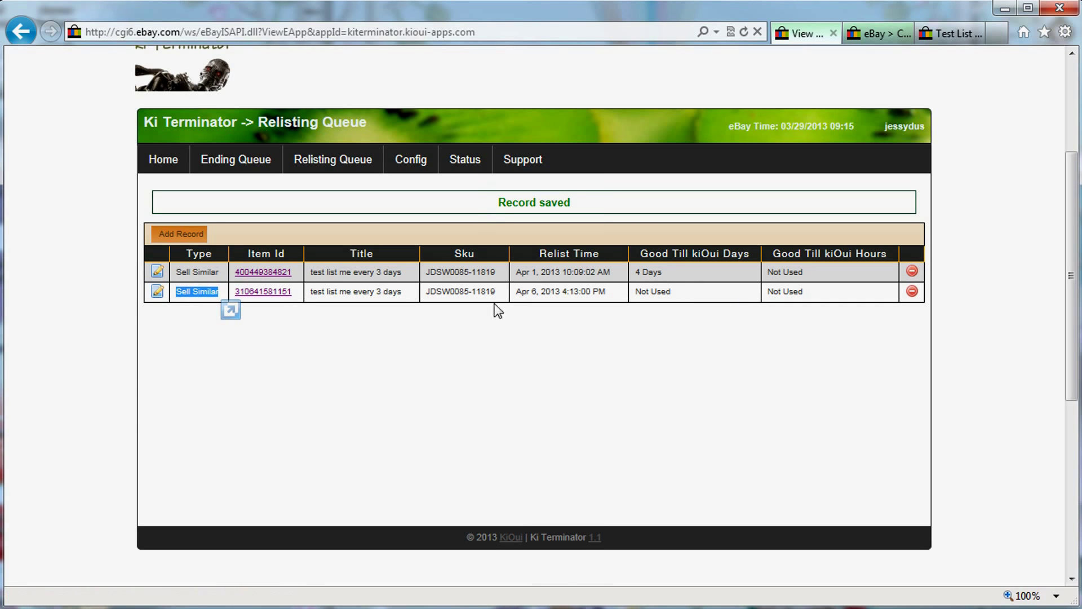
Inspect the Relisted history's newest entry (item id, 0.05 fee, time), then open the Terminated list.
{"action": "mouse_move", "coordinate": [465, 167]}
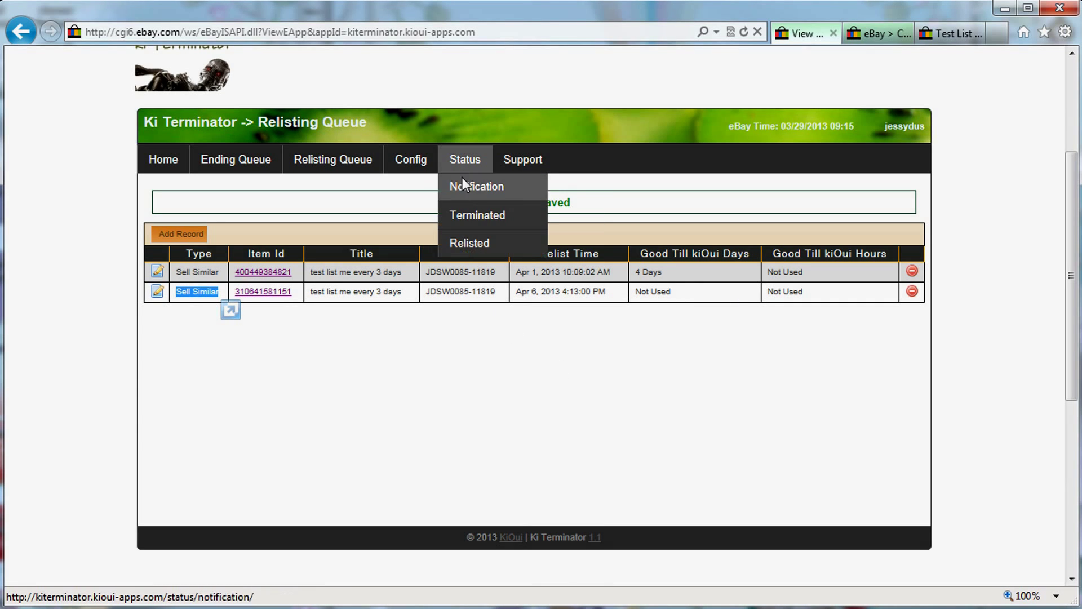
{"action": "left_click", "coordinate": [481, 244]}
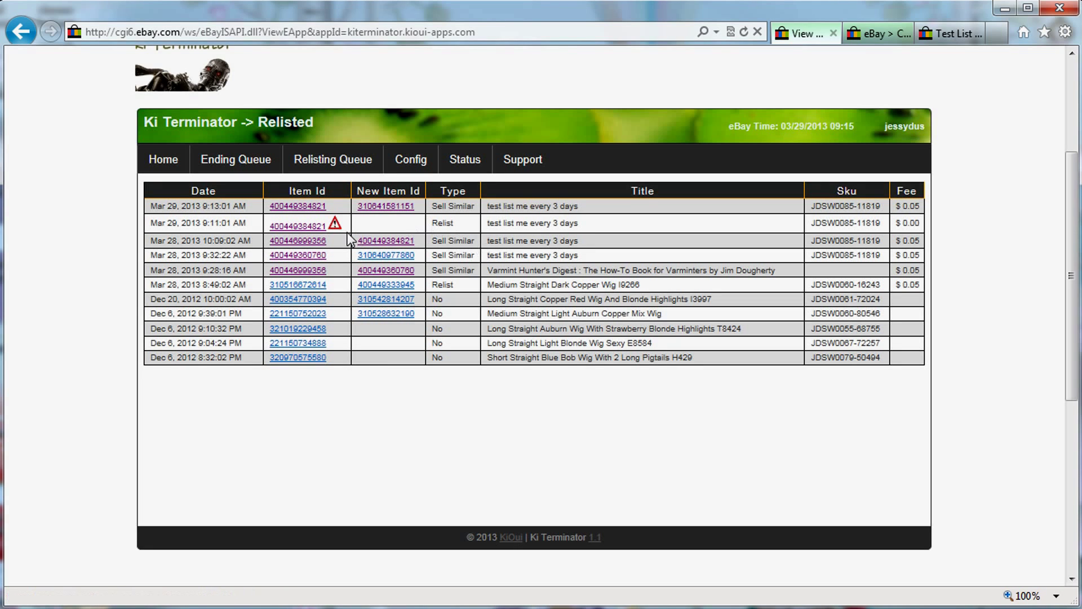
{"action": "mouse_move", "coordinate": [334, 225]}
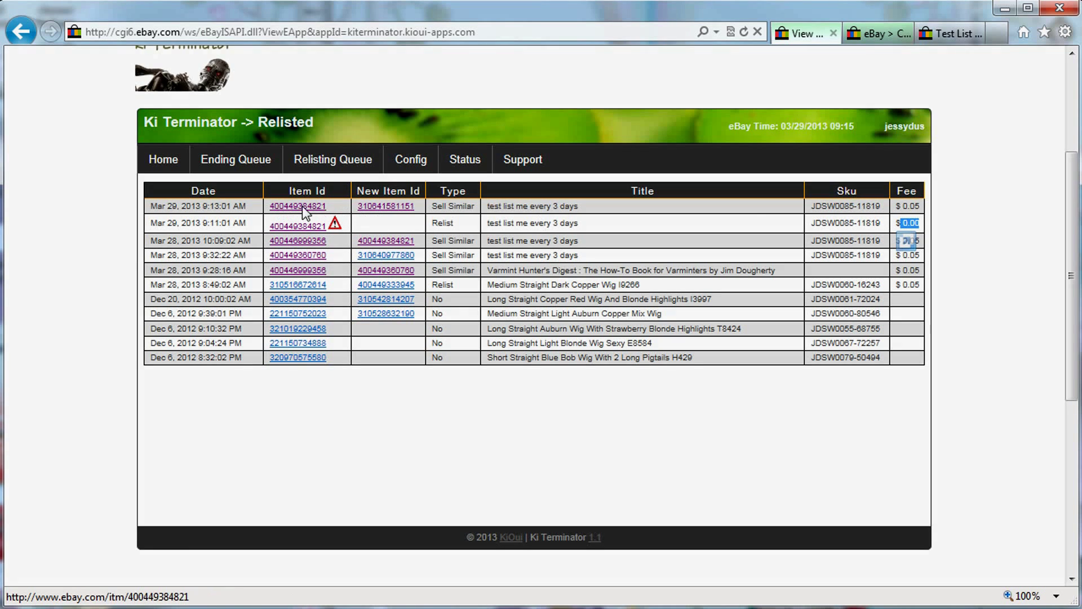
{"action": "left_click_drag", "start_coordinate": [326, 206], "coordinate": [268, 213]}
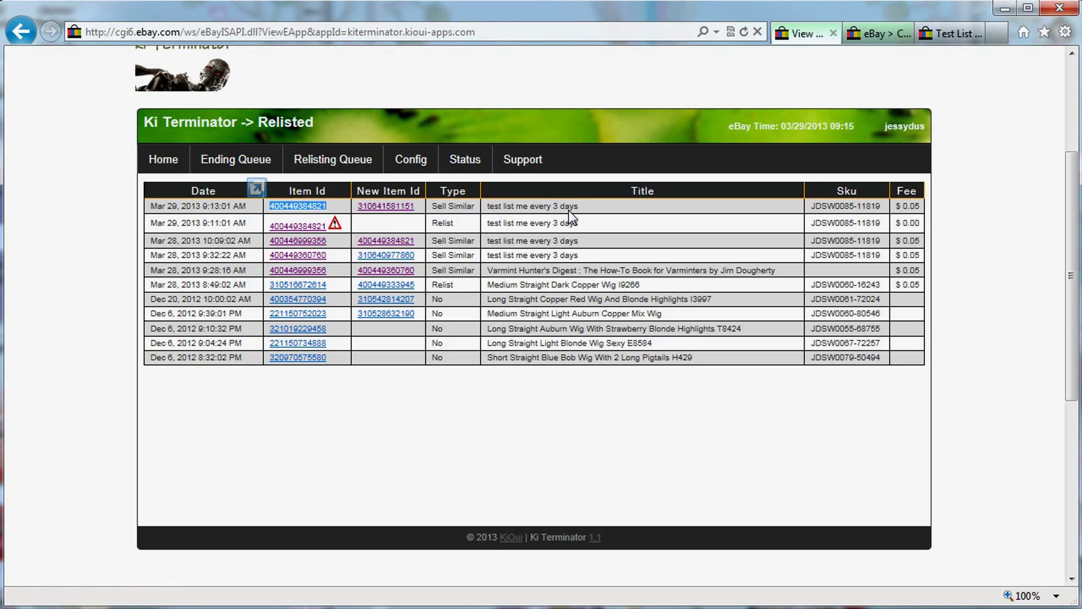
{"action": "left_click", "coordinate": [917, 213]}
{"action": "left_click_drag", "start_coordinate": [917, 208], "coordinate": [902, 211]}
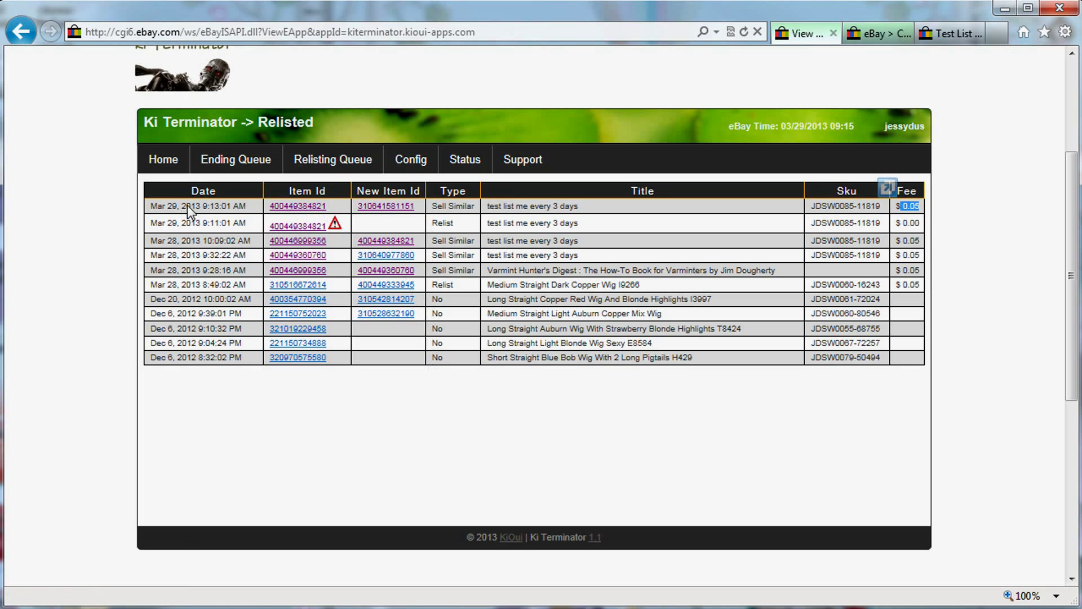
{"action": "left_click_drag", "start_coordinate": [195, 206], "coordinate": [225, 204]}
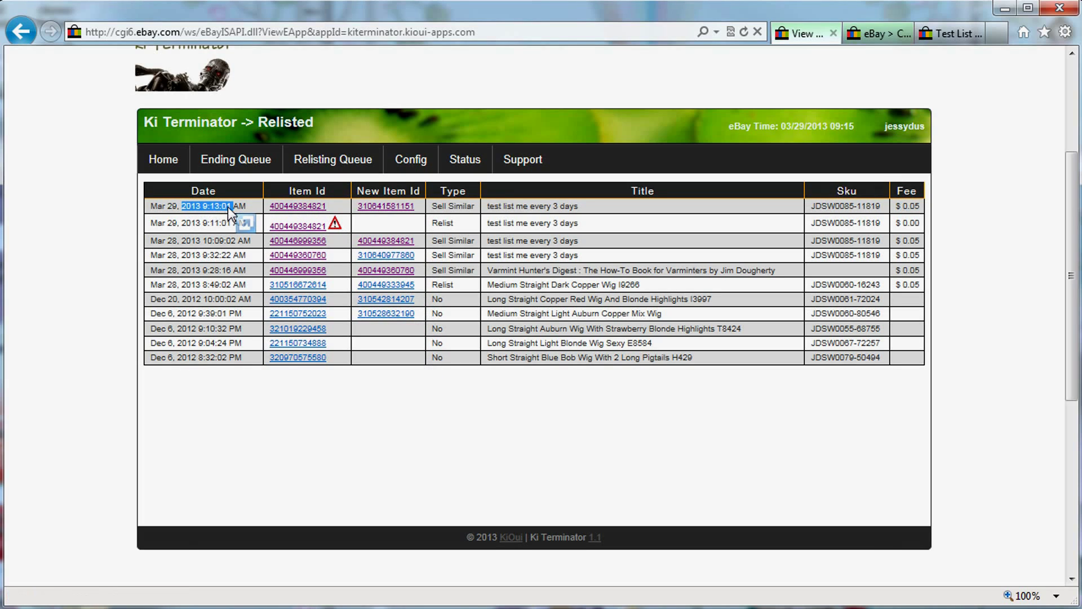
{"action": "left_click", "coordinate": [216, 208]}
{"action": "left_click_drag", "start_coordinate": [219, 208], "coordinate": [225, 209]}
{"action": "double_click", "coordinate": [442, 228]}
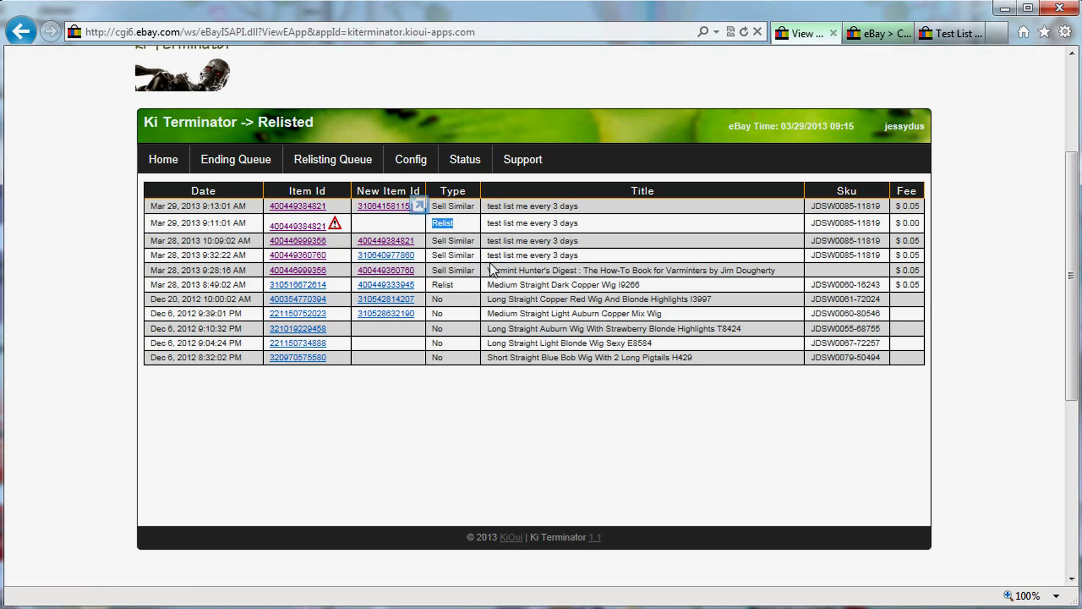
{"action": "mouse_move", "coordinate": [473, 164]}
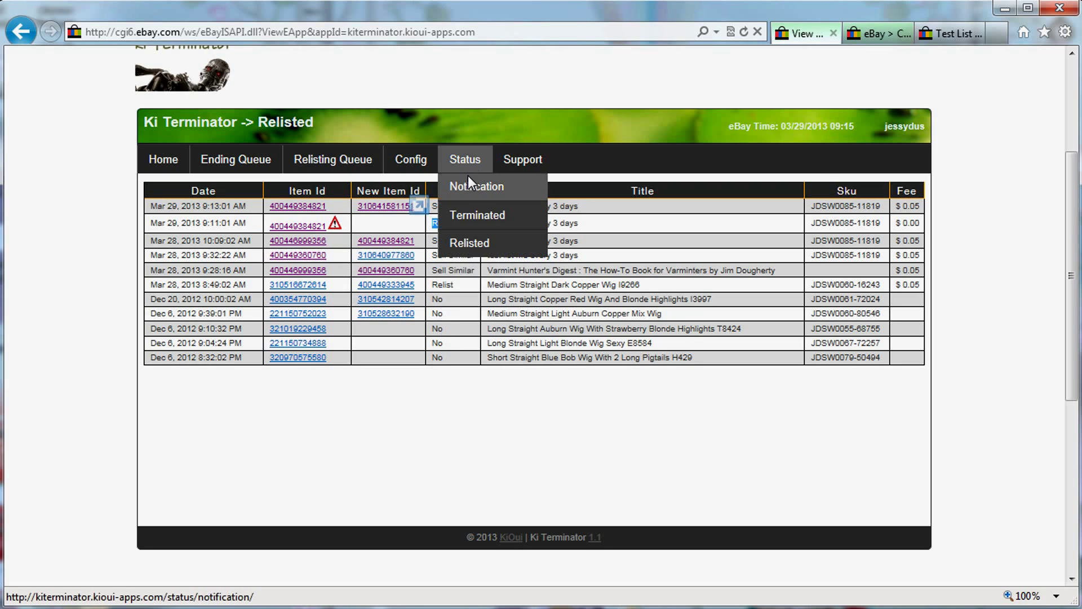
{"action": "left_click", "coordinate": [469, 215]}
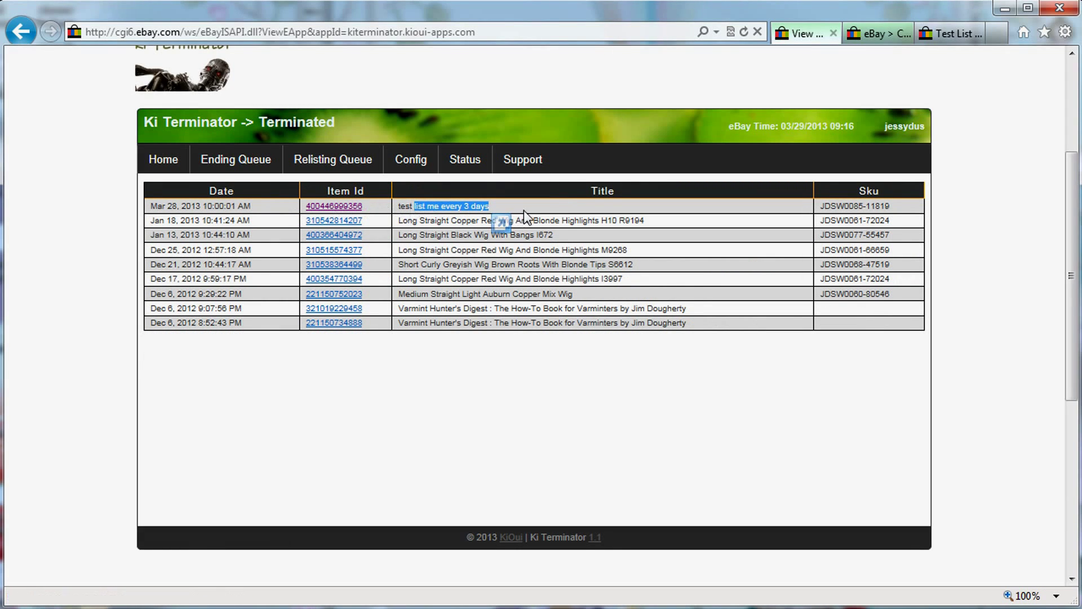
{"action": "left_click", "coordinate": [347, 164]}
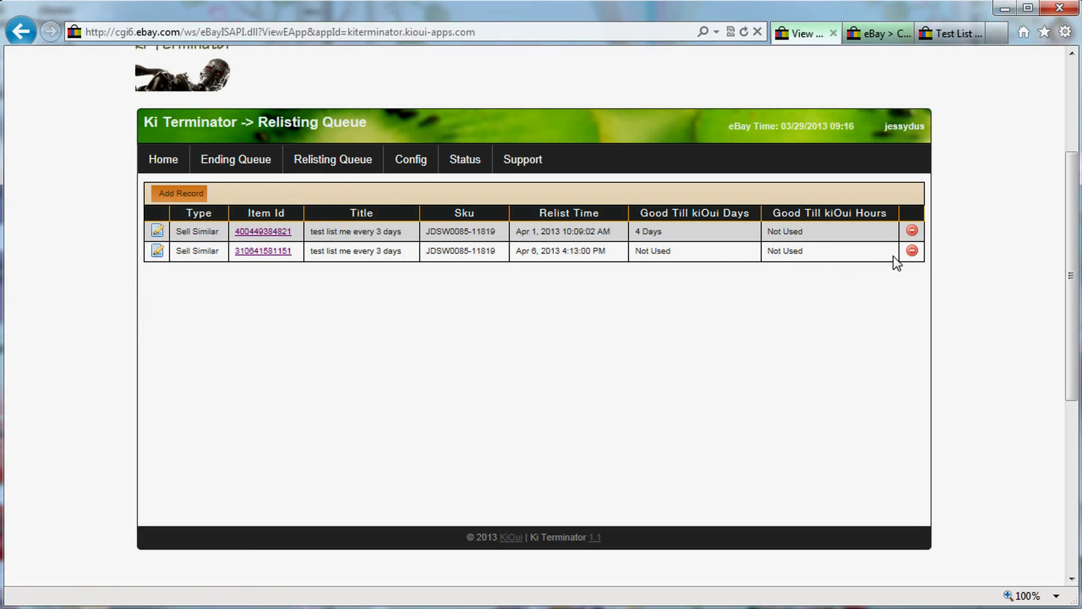
{"action": "left_click", "coordinate": [913, 251]}
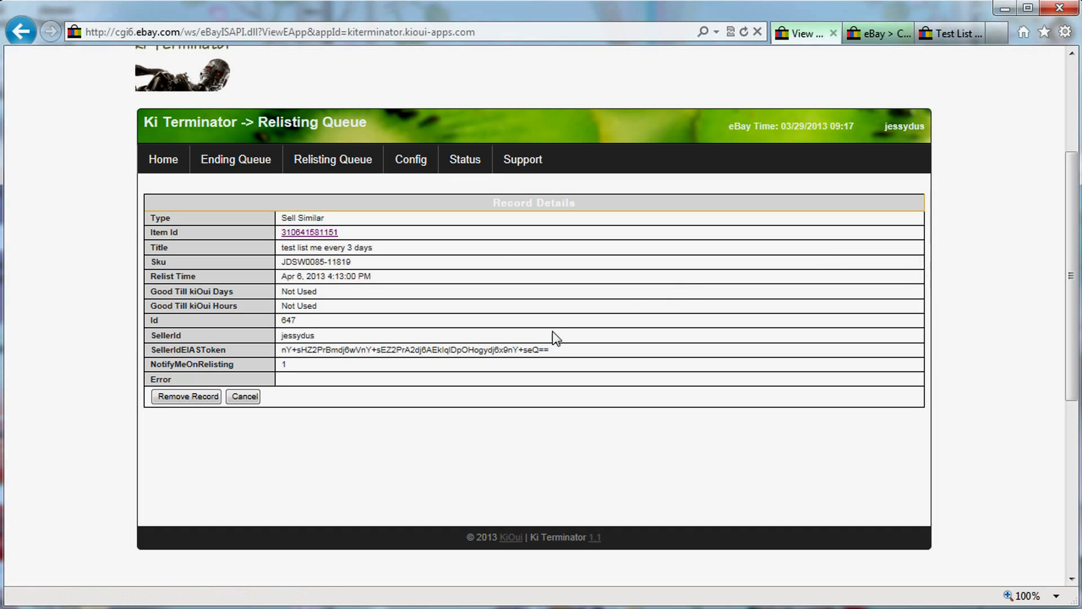
{"action": "left_click", "coordinate": [186, 397]}
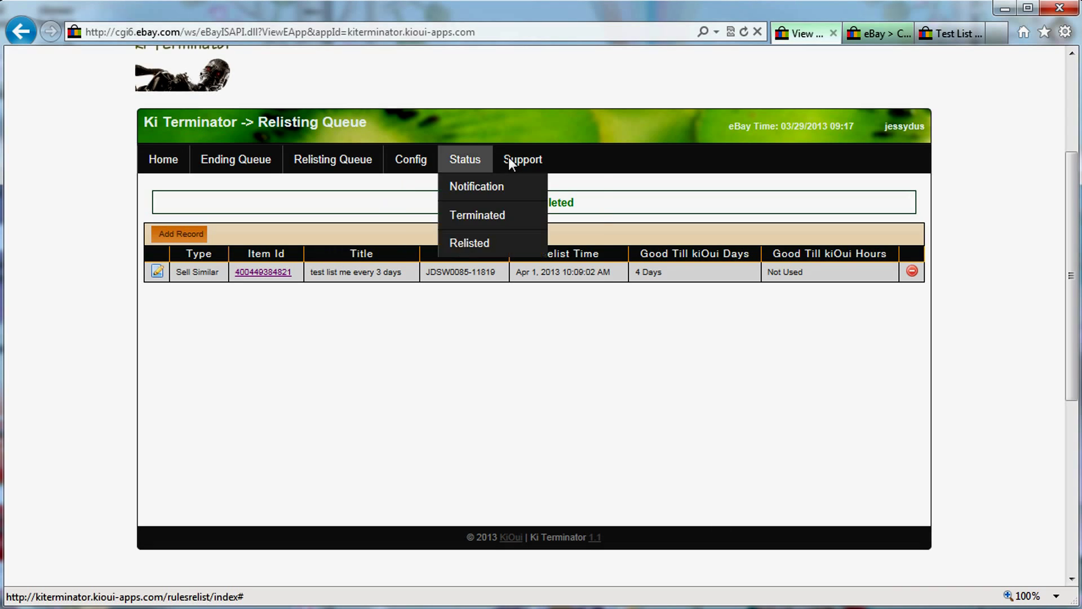
{"action": "mouse_move", "coordinate": [521, 156]}
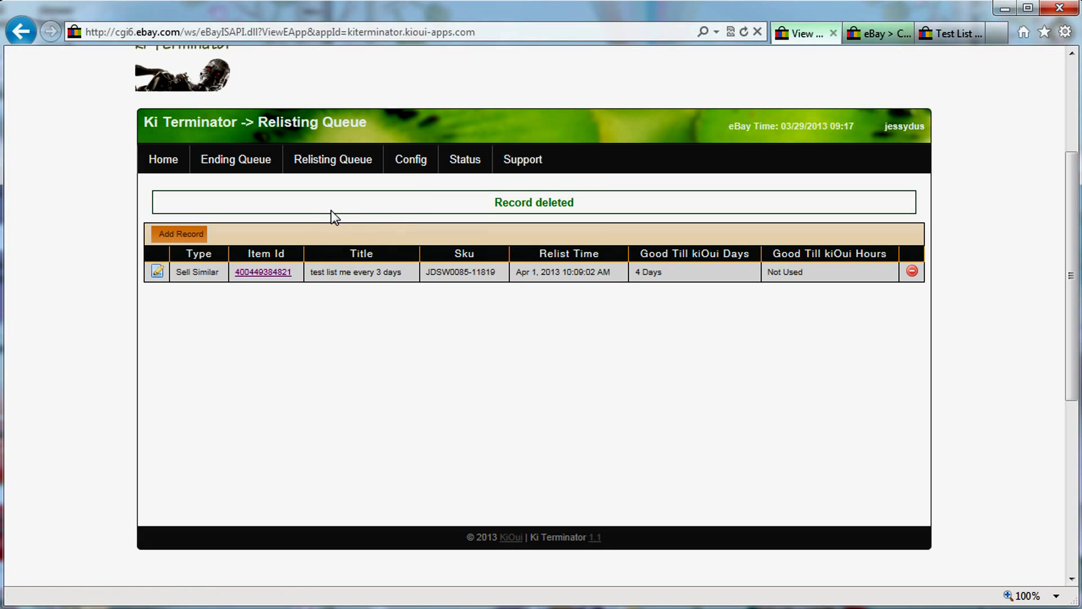
View the Config notification settings, then the Status > Notification log of sent messages.
{"action": "left_click", "coordinate": [411, 165]}
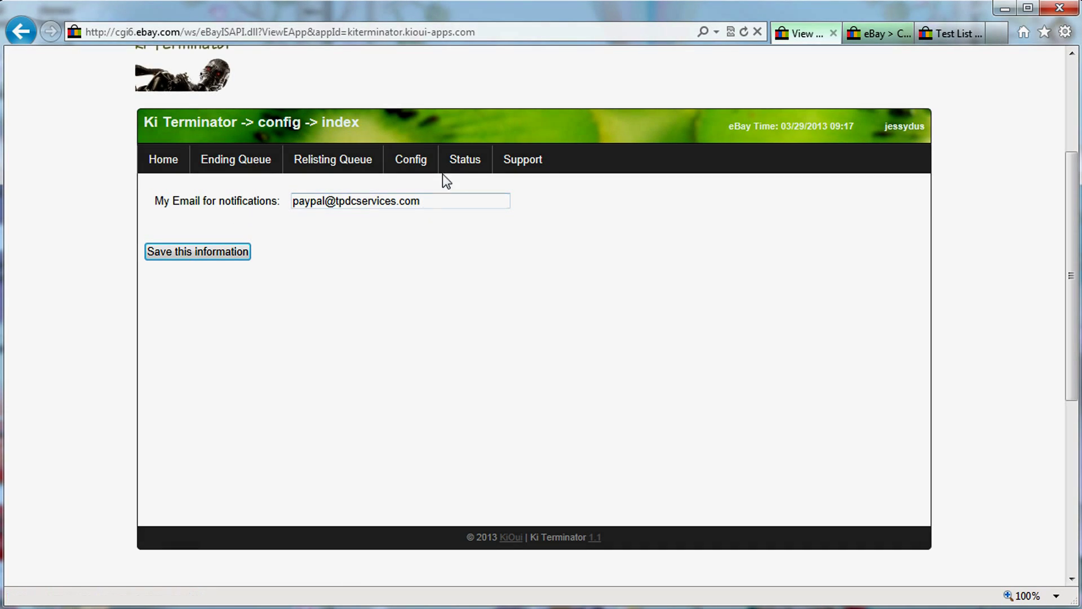
{"action": "mouse_move", "coordinate": [449, 172]}
{"action": "left_click", "coordinate": [466, 189]}
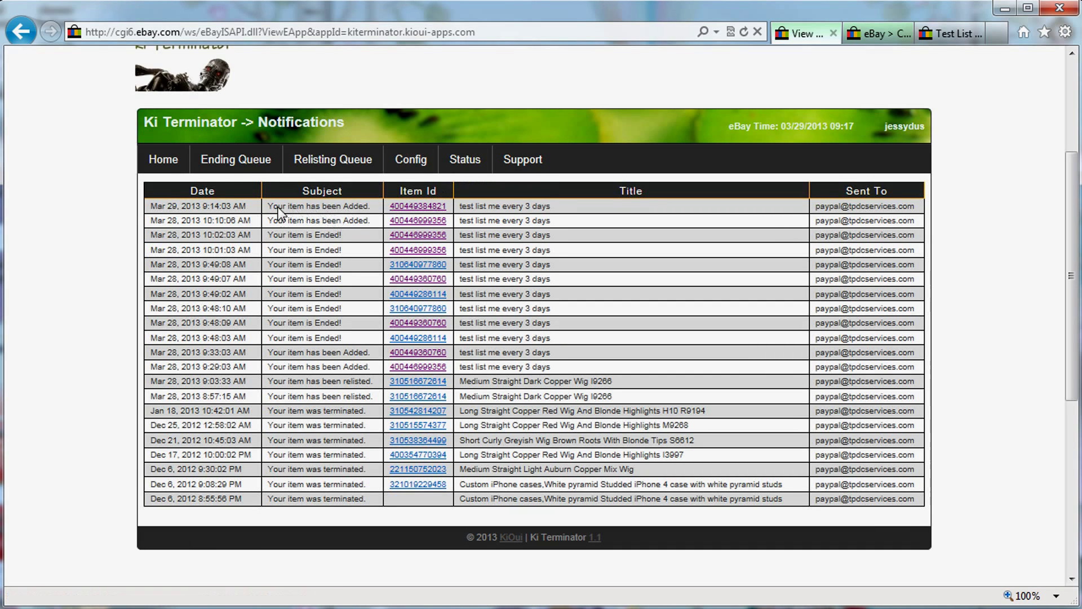
{"action": "left_click_drag", "start_coordinate": [268, 206], "coordinate": [365, 207]}
Open the remaining queue record's edit form, then back out unchanged and check its item id.
{"action": "left_click", "coordinate": [330, 158]}
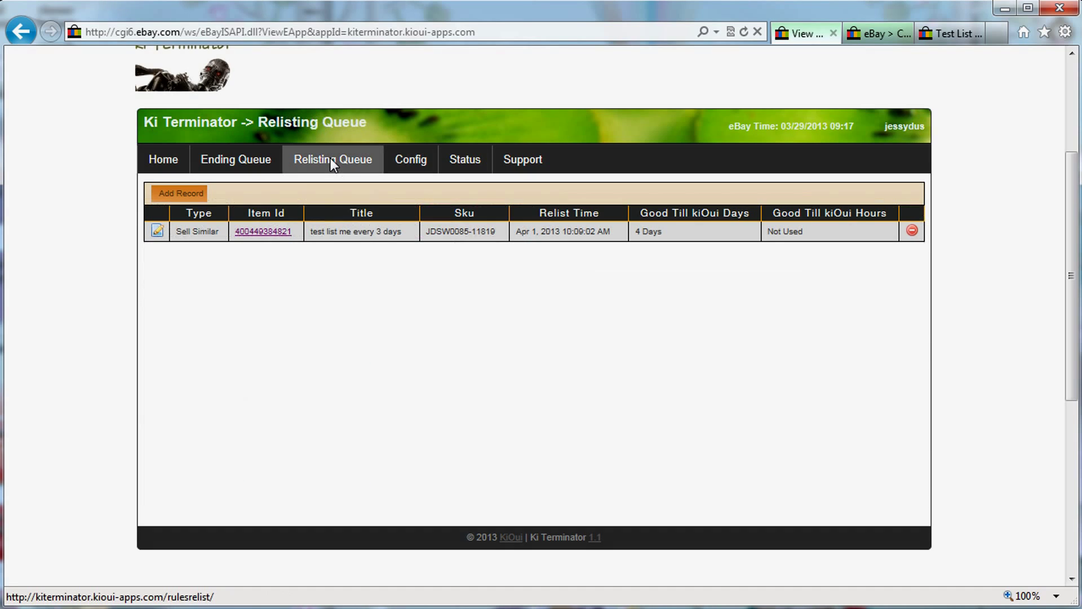
{"action": "left_click", "coordinate": [156, 231]}
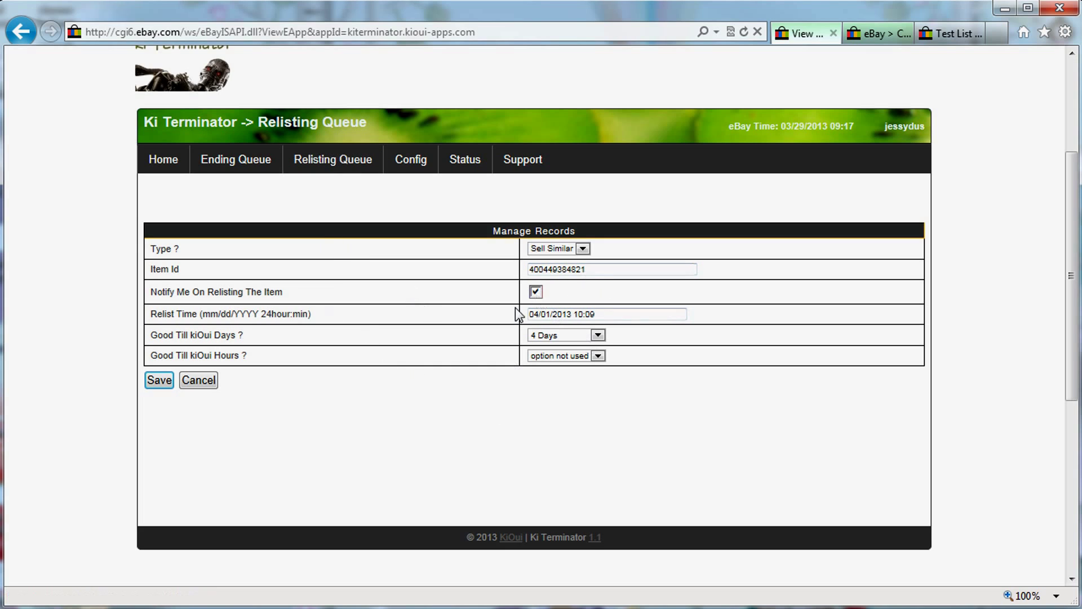
{"action": "left_click", "coordinate": [330, 165]}
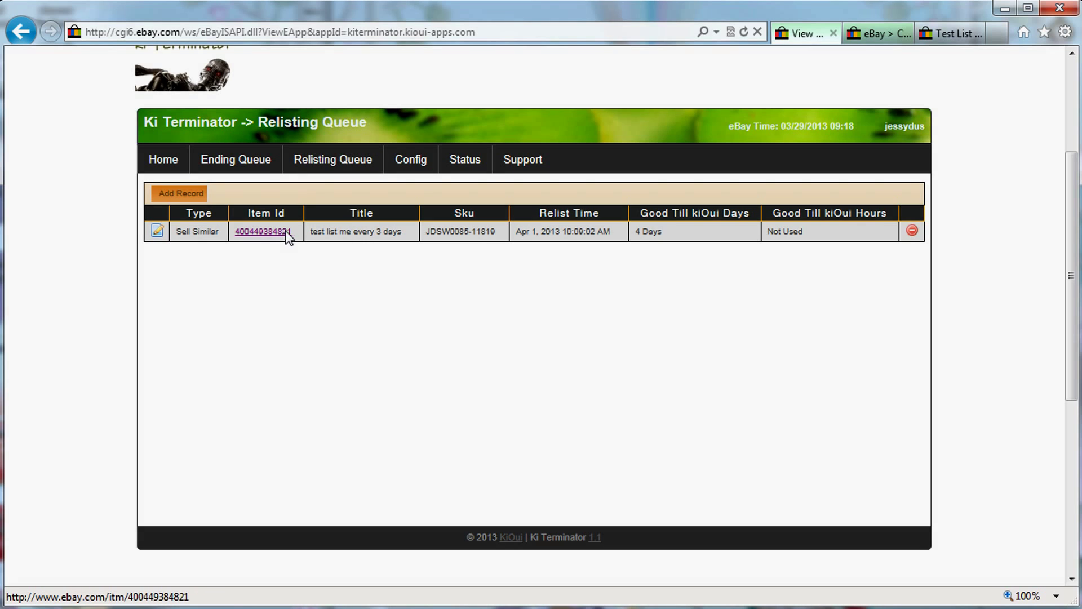
{"action": "left_click_drag", "start_coordinate": [293, 228], "coordinate": [189, 230]}
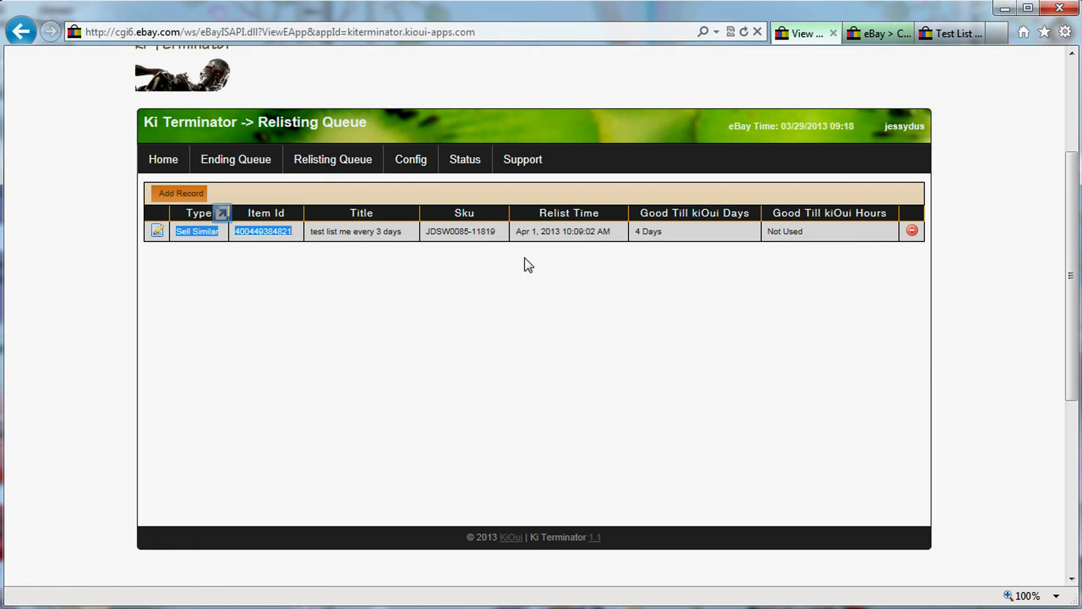
Change the record's Relist Time to 04/02/2013 12:09 and save it.
{"action": "left_click", "coordinate": [153, 232]}
{"action": "left_click", "coordinate": [544, 314]}
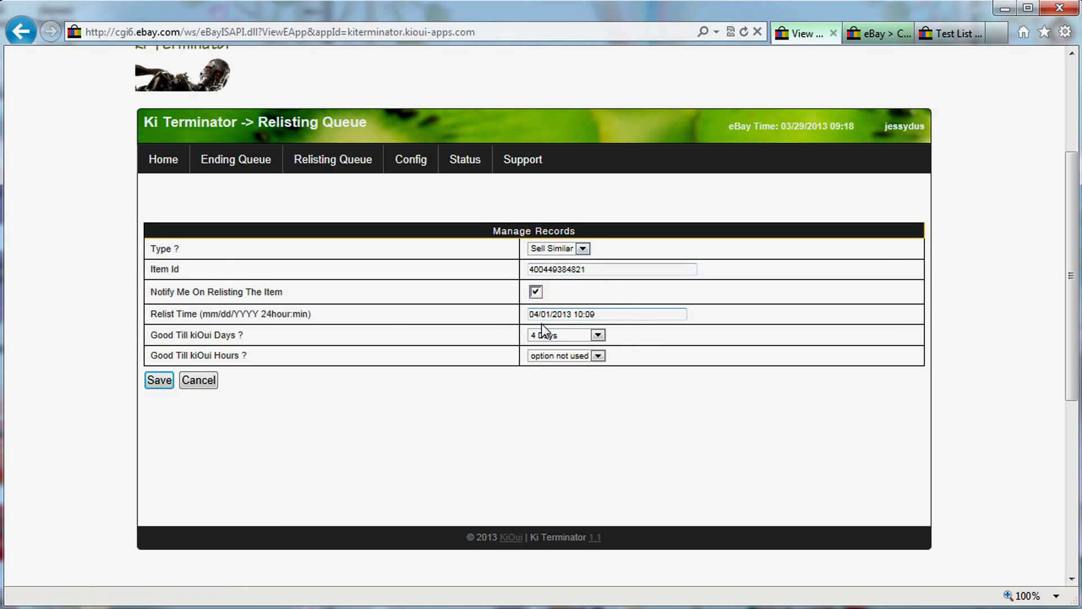
{"action": "key", "text": "Delete"}
{"action": "type", "text": "2"}
{"action": "left_click", "coordinate": [550, 314]}
{"action": "key", "text": "BackSpace"}
{"action": "type", "text": "2"}
{"action": "left_click", "coordinate": [160, 382]}
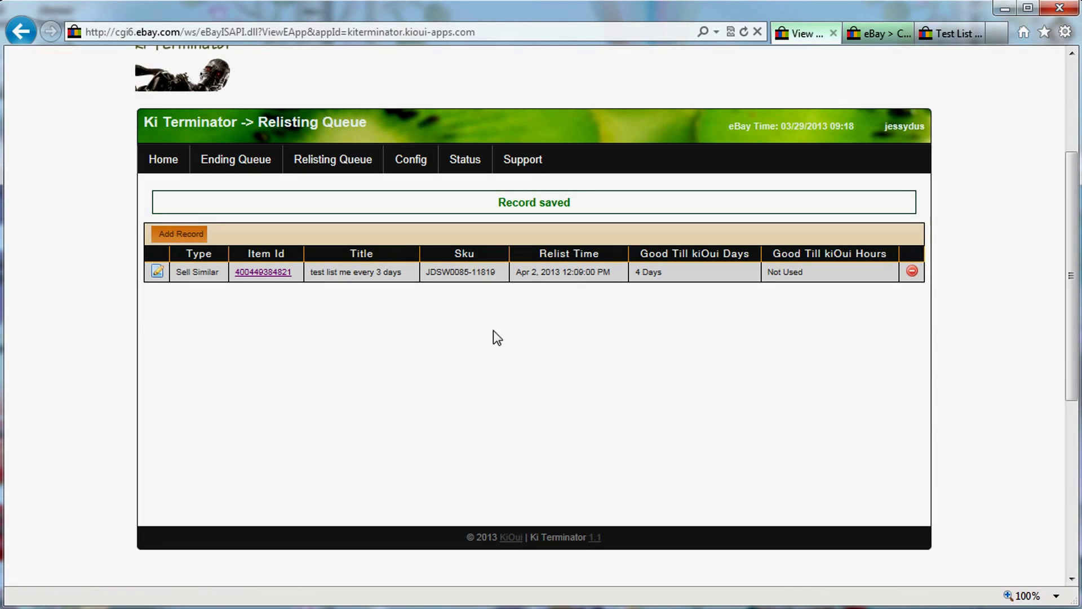
{"action": "left_click_drag", "start_coordinate": [216, 274], "coordinate": [182, 278]}
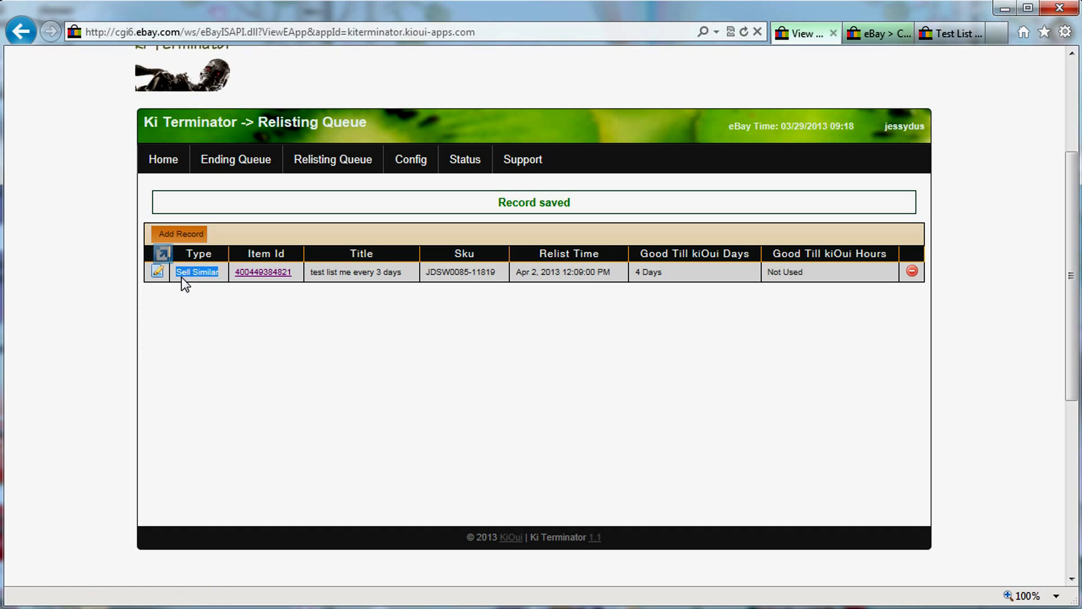
{"action": "left_click_drag", "start_coordinate": [516, 272], "coordinate": [600, 275]}
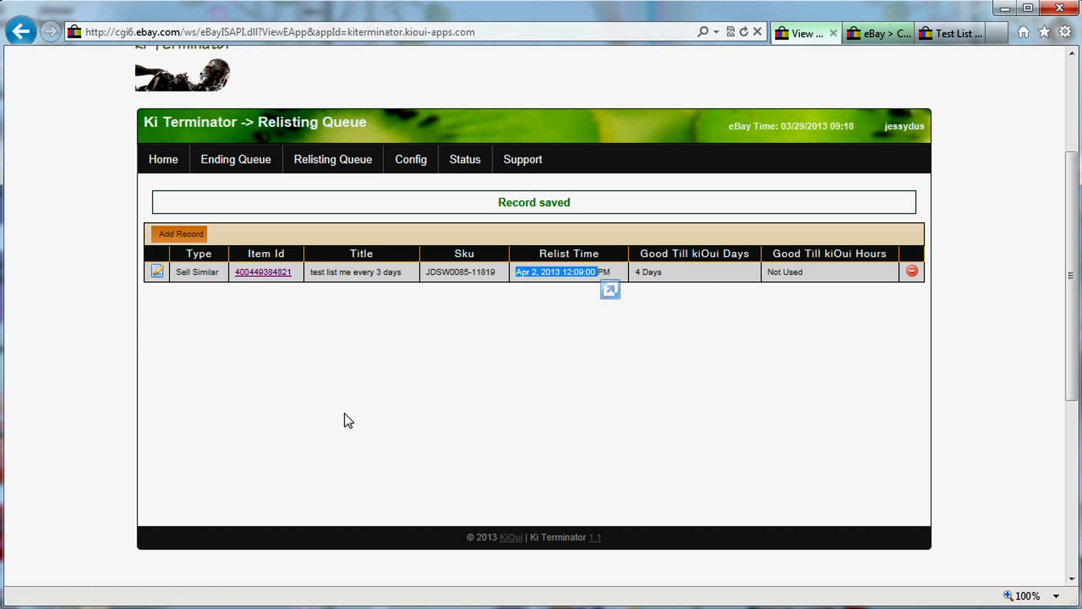